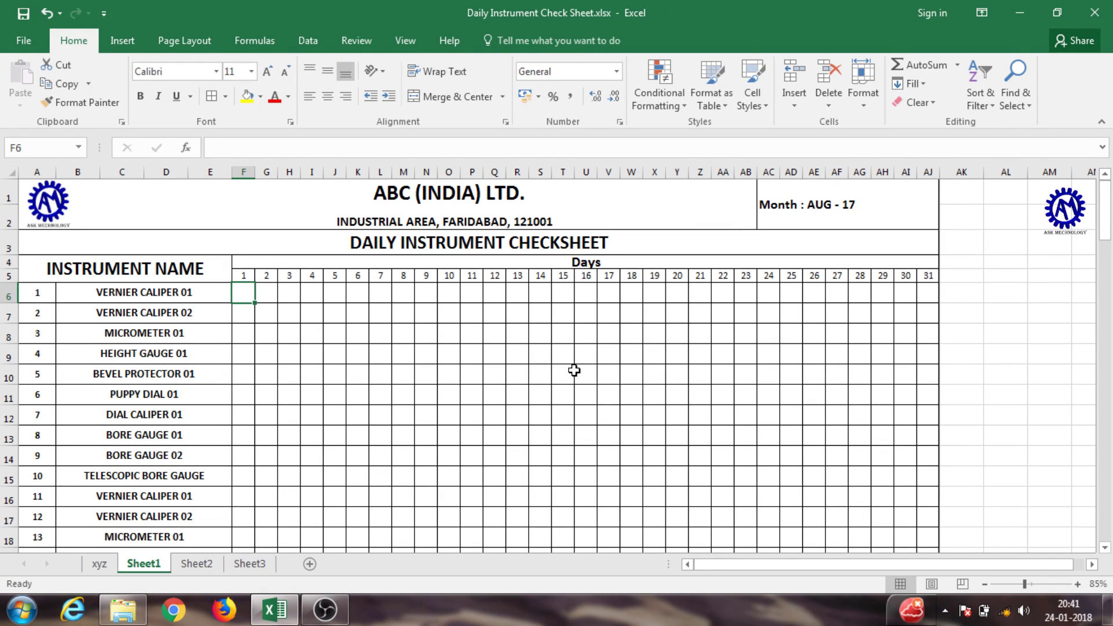
Preview the checksheet's printout, then return to the worksheet
middle_click(557, 350)
key("ctrl+p")
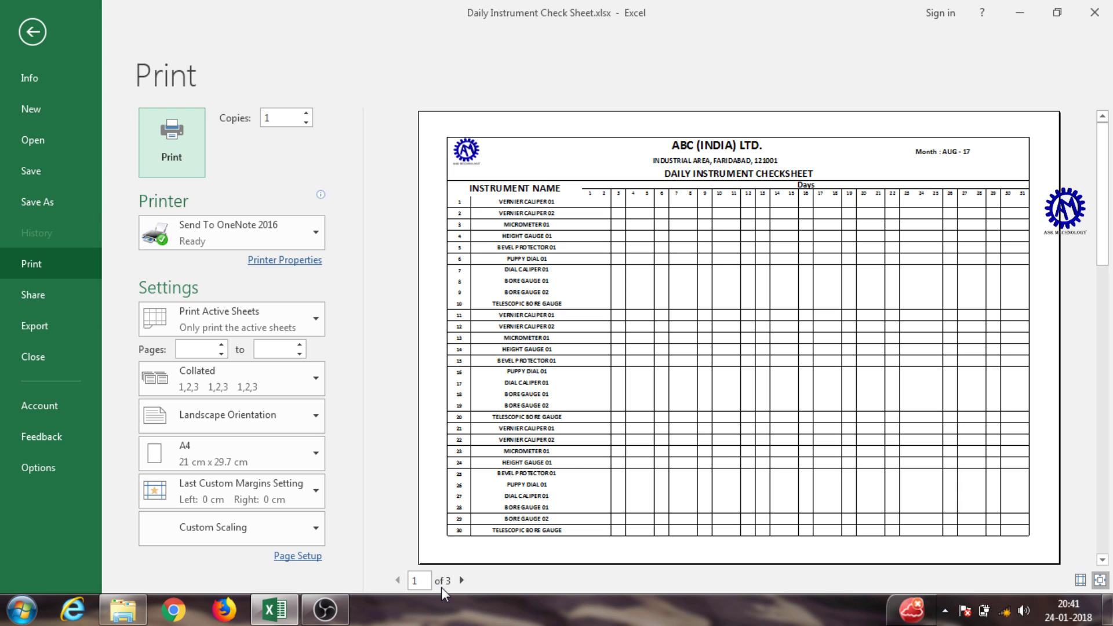
middle_click(608, 423)
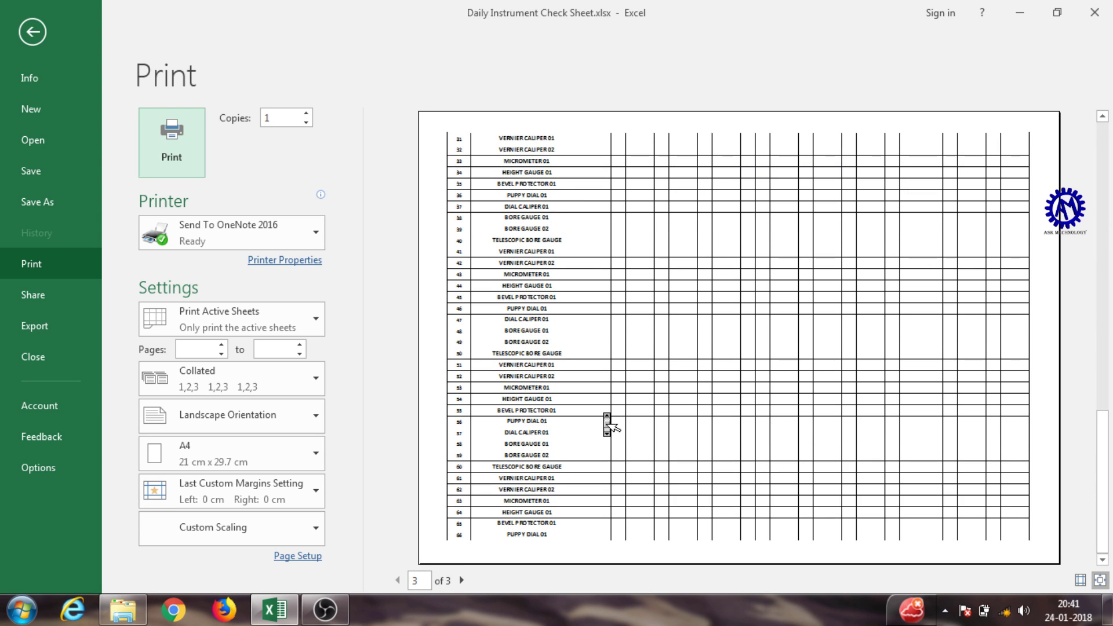
scroll(605, 419, "down", 2)
left_click(605, 419)
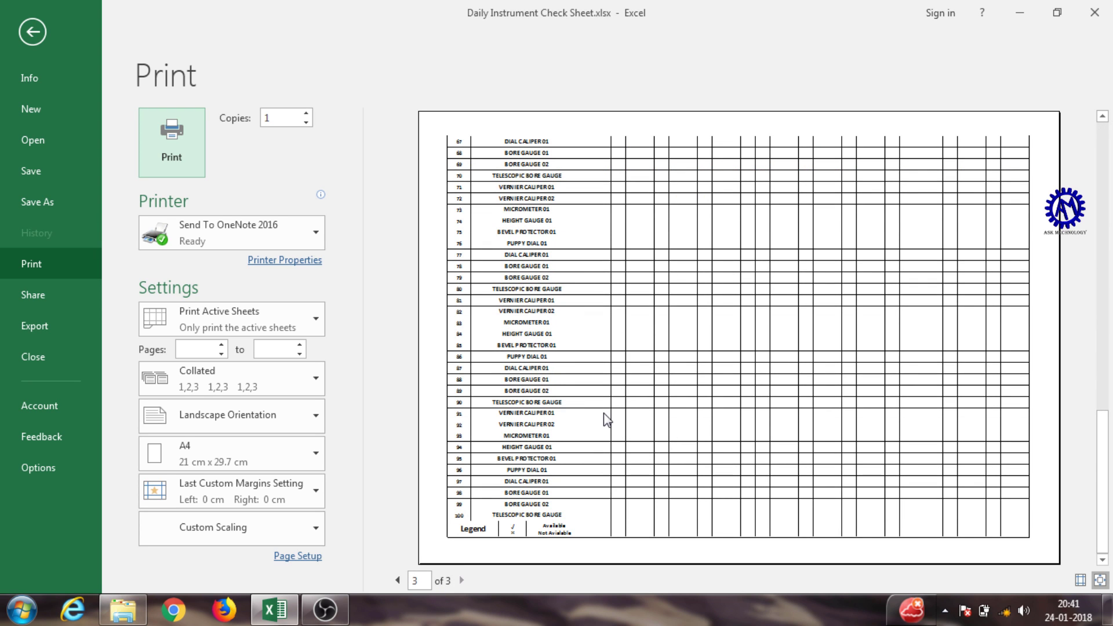
scroll(623, 360, "up", 10)
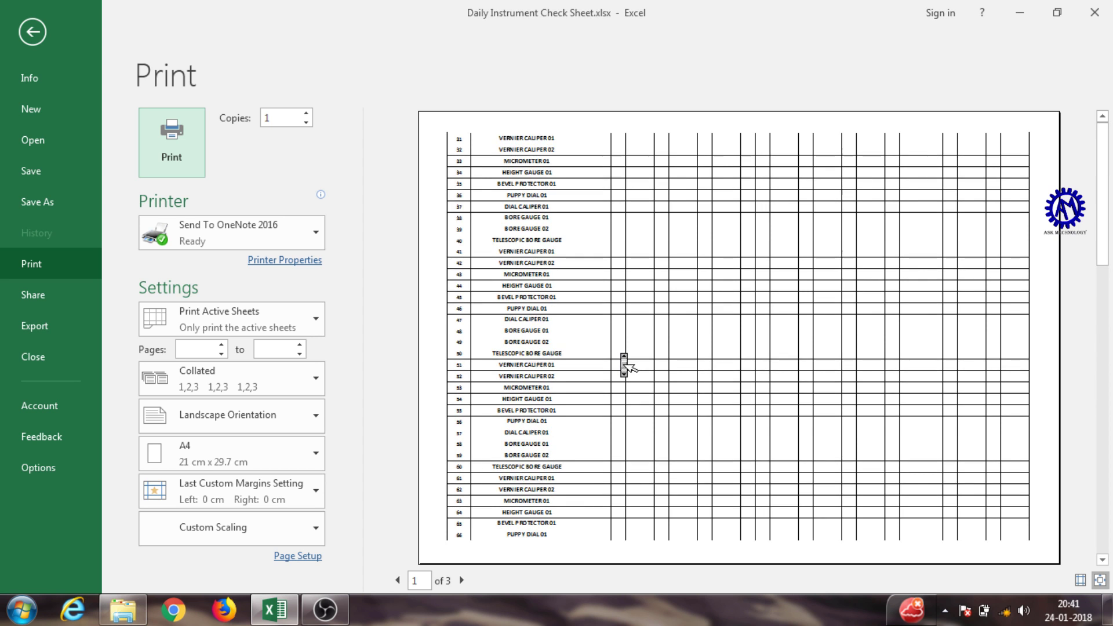
left_click(32, 32)
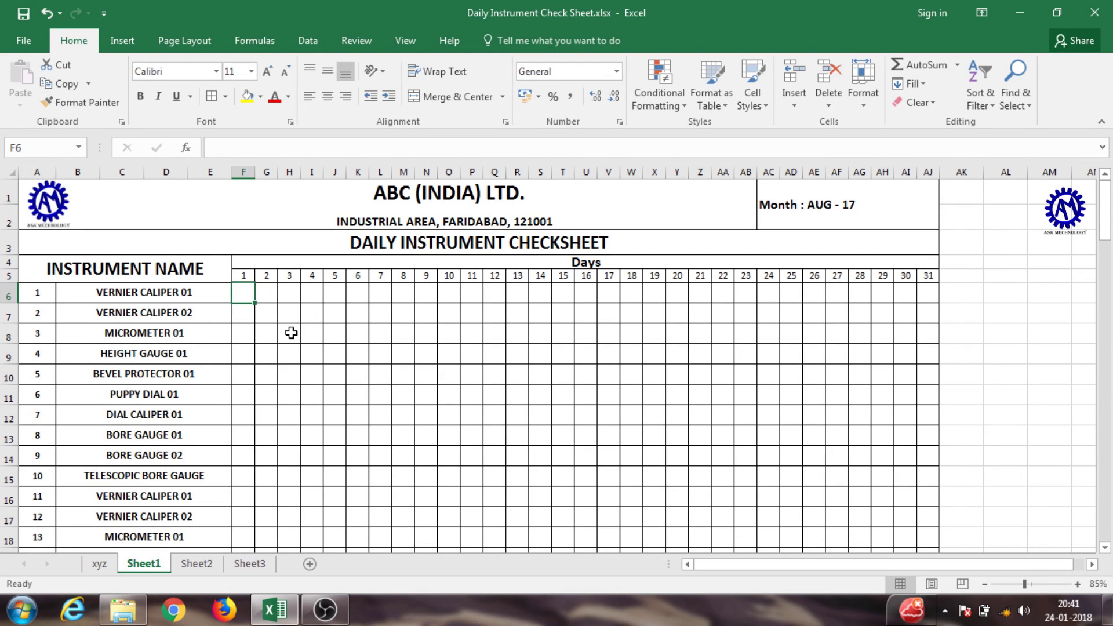
Select cell L8 and scroll the checksheet up and down to watch the headers
left_click(390, 326)
scroll(398, 335, "down", 3)
scroll(394, 331, "up", 3)
scroll(392, 327, "down", 4)
scroll(392, 328, "up", 4)
scroll(392, 328, "down", 6)
scroll(392, 327, "up", 6)
scroll(392, 327, "down", 3)
scroll(392, 328, "up", 3)
scroll(392, 328, "down", 1)
scroll(392, 328, "up", 1)
scroll(392, 327, "down", 2)
scroll(392, 327, "up", 2)
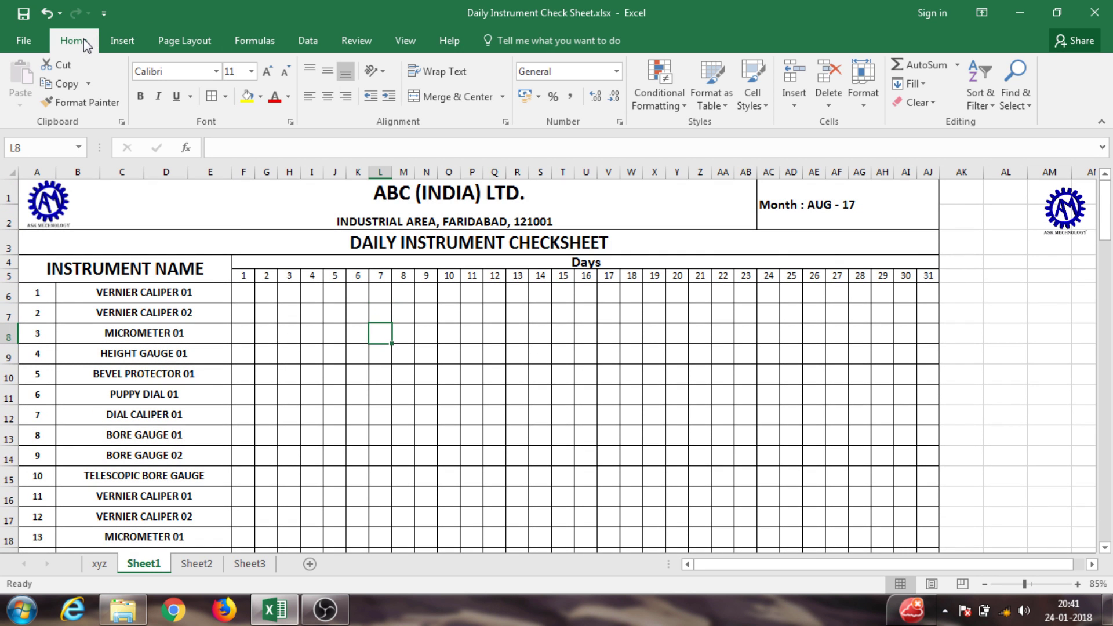
Freeze panes at cell F6 so rows 1–5 and columns A–E stay fixed
left_click(414, 51)
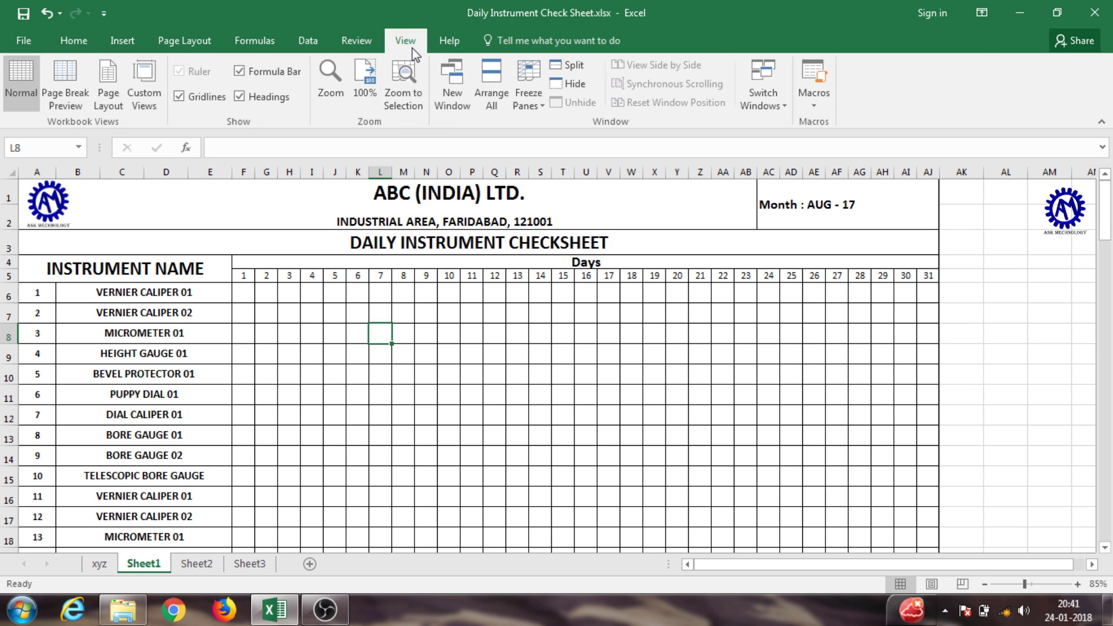
left_click(533, 106)
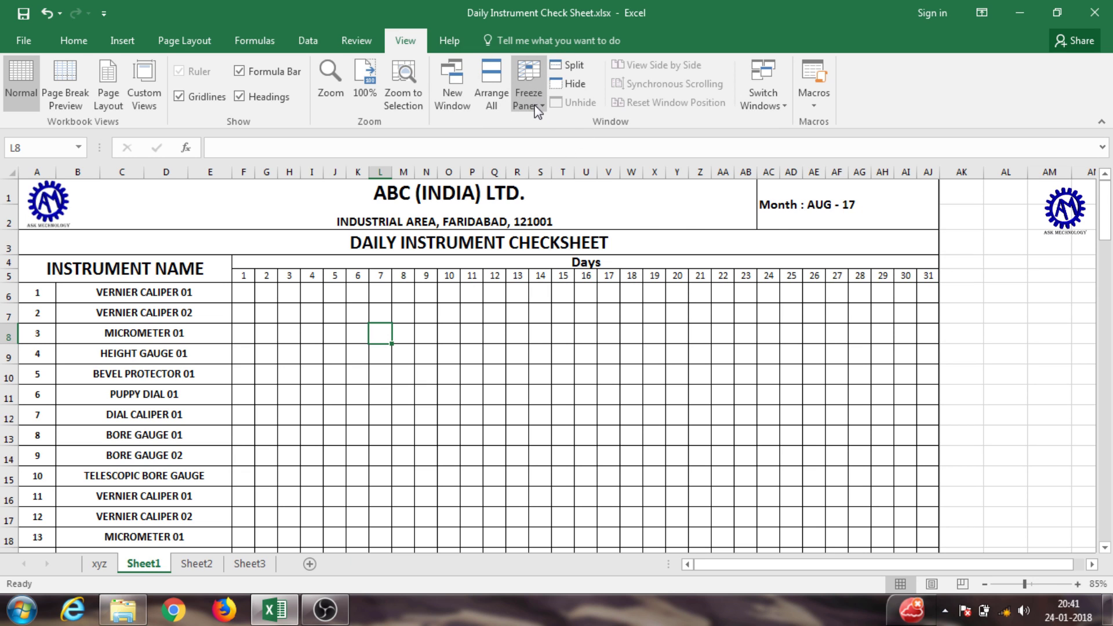
left_click(538, 109)
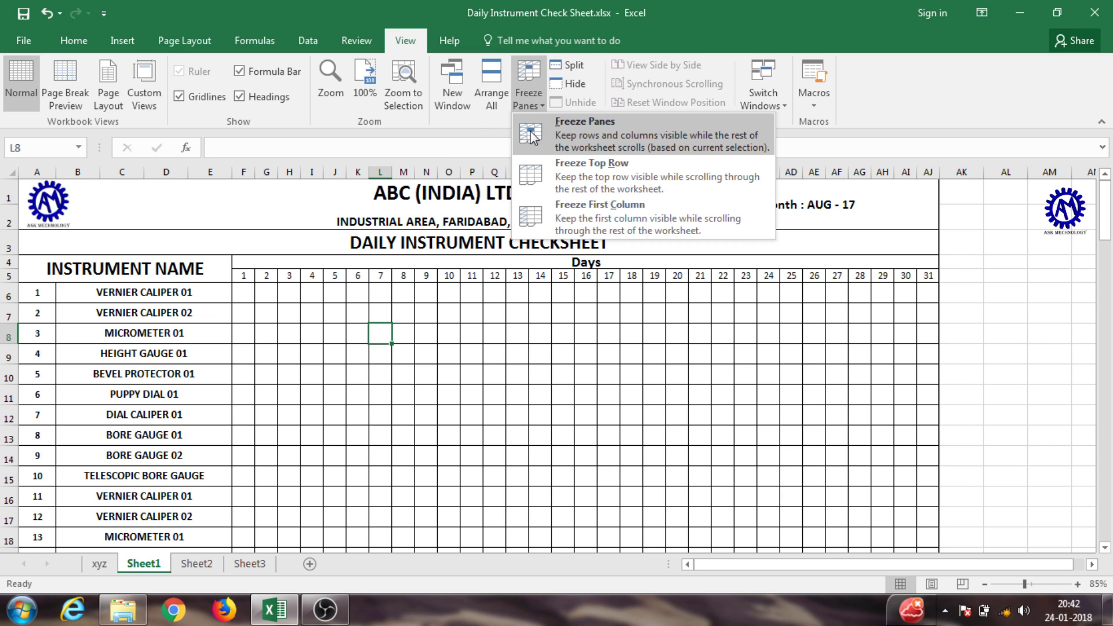
left_click(241, 294)
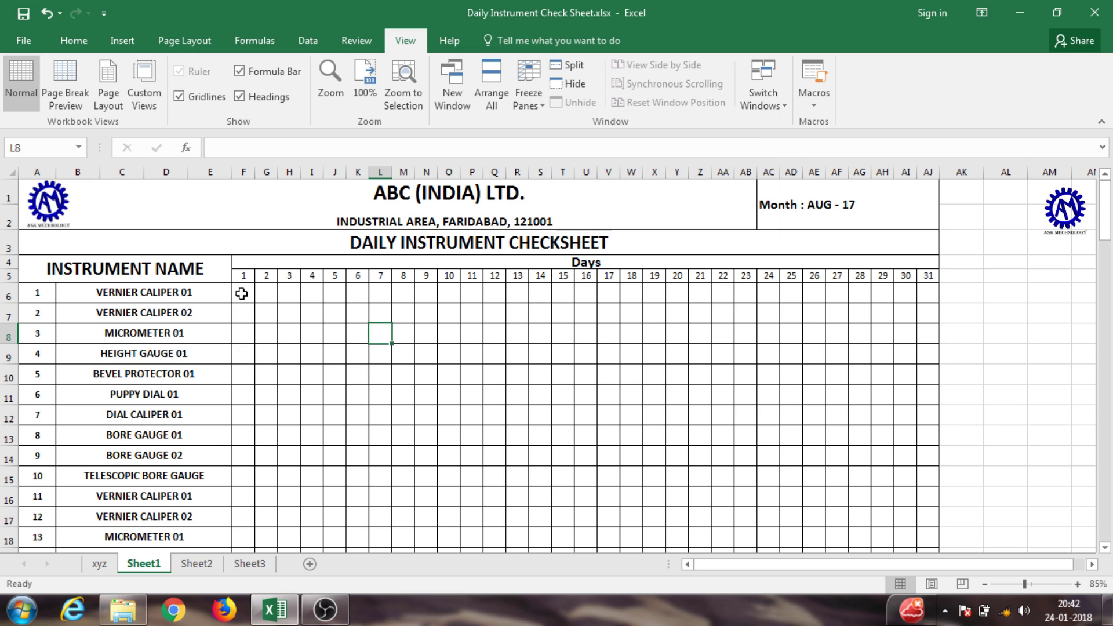
left_click(241, 294)
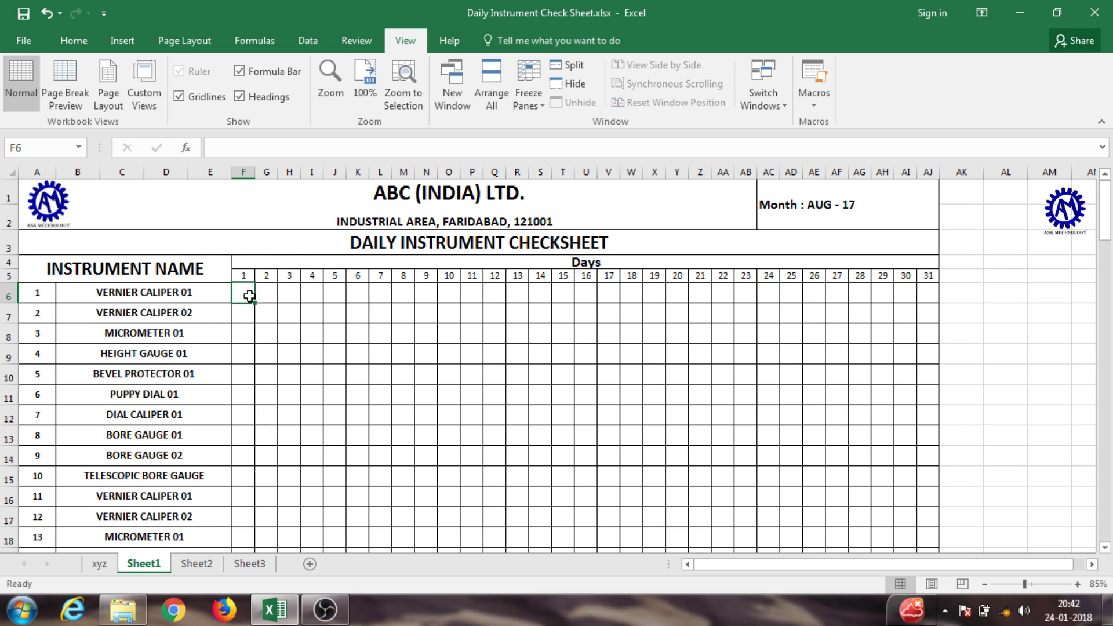
left_click(532, 105)
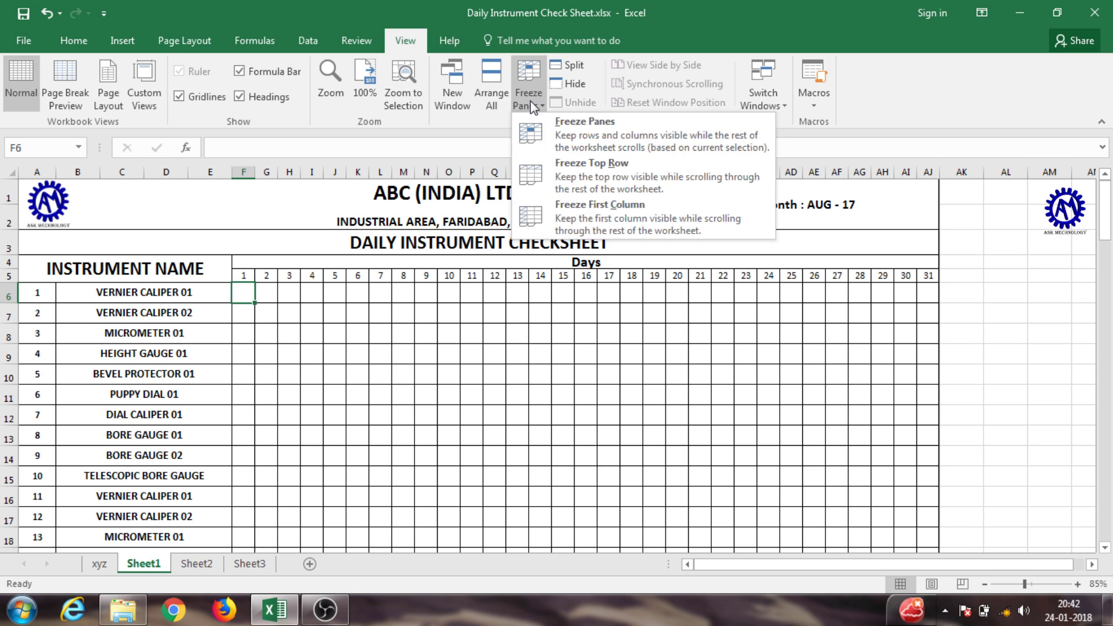
left_click(588, 136)
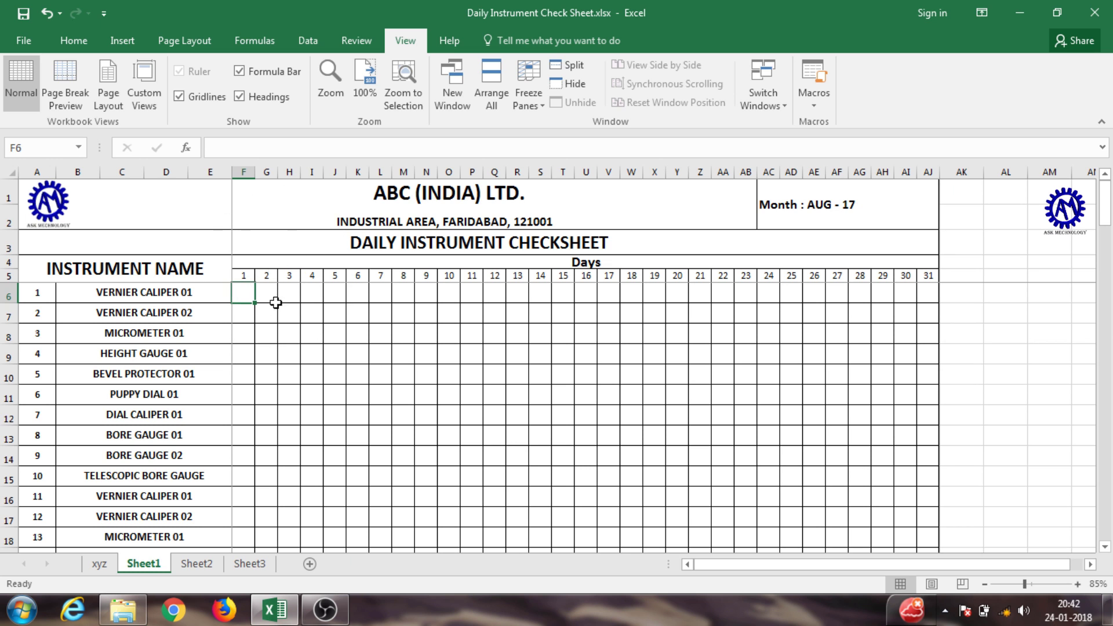
scroll(407, 375, "down", 1)
scroll(407, 375, "down", 2)
scroll(407, 375, "down", 2)
scroll(407, 375, "down", 2)
scroll(407, 375, "down", 2)
scroll(407, 376, "down", 2)
scroll(408, 375, "down", 3)
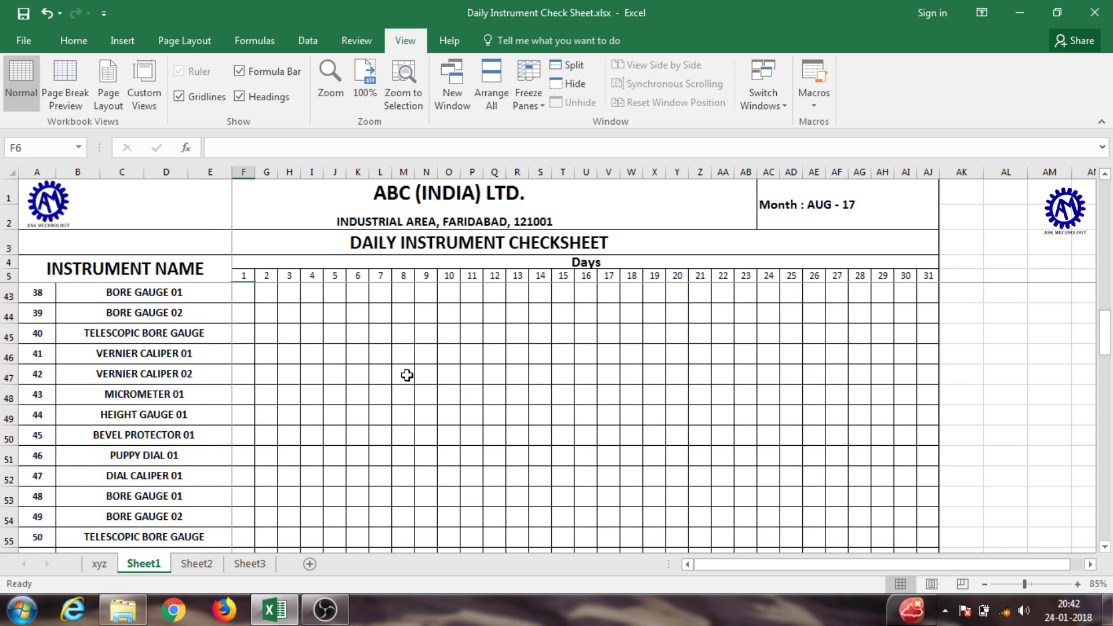
scroll(407, 375, "down", 2)
scroll(410, 382, "down", 2)
scroll(409, 377, "down", 3)
scroll(412, 388, "down", 1)
scroll(411, 388, "down", 3)
scroll(407, 375, "down", 5)
scroll(407, 375, "down", 5)
scroll(408, 375, "down", 1)
scroll(407, 375, "up", 7)
scroll(407, 376, "up", 20)
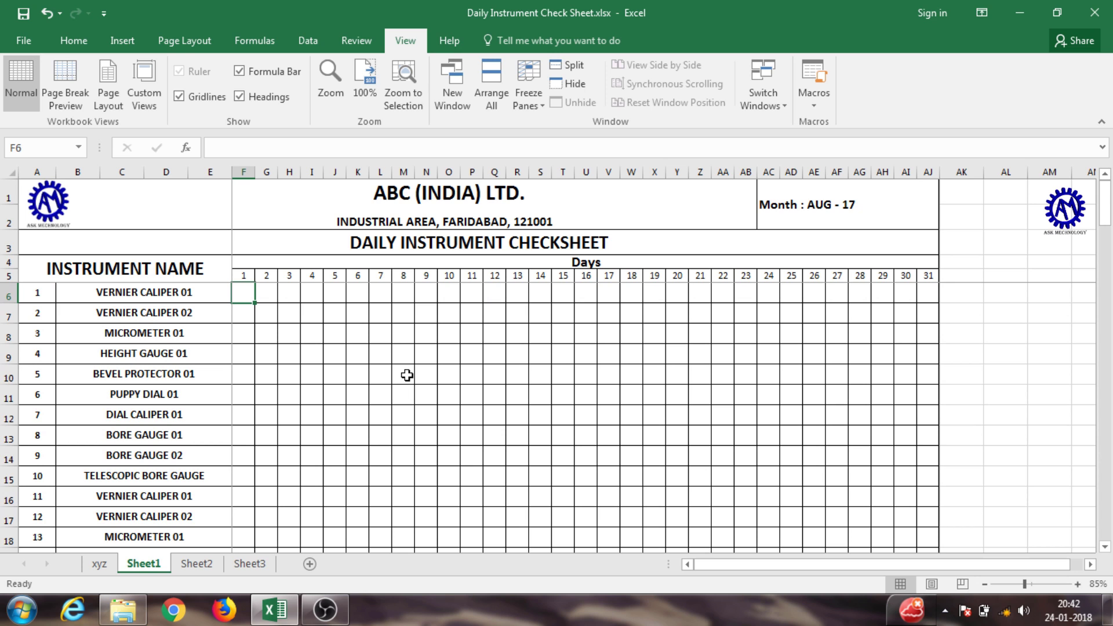
key("ctrl+p")
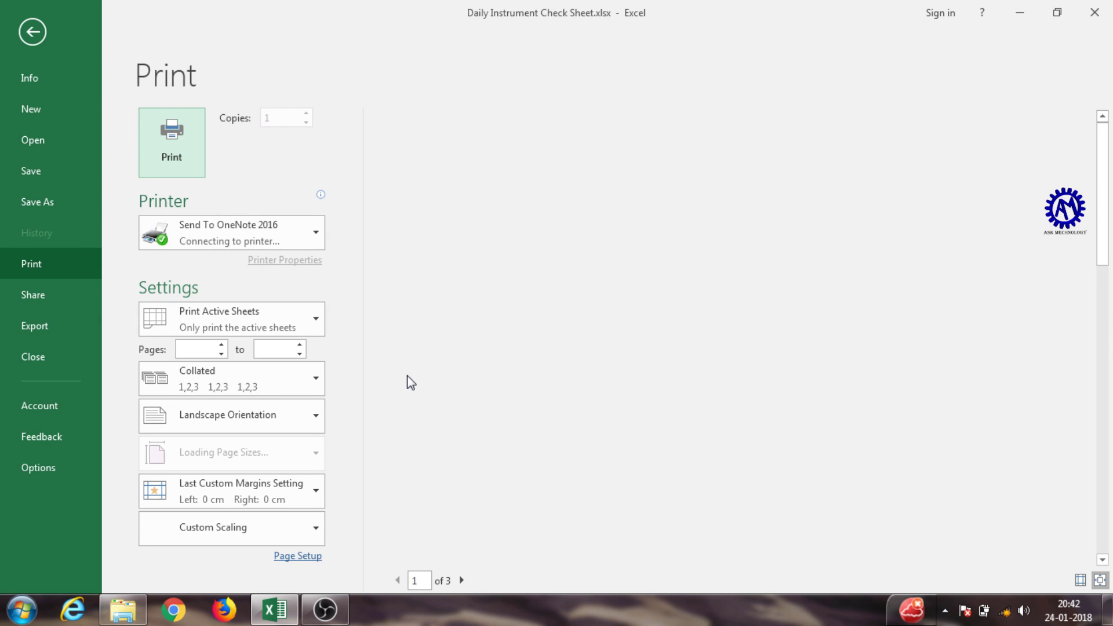
scroll(646, 336, "down", 1)
scroll(647, 336, "down", 1)
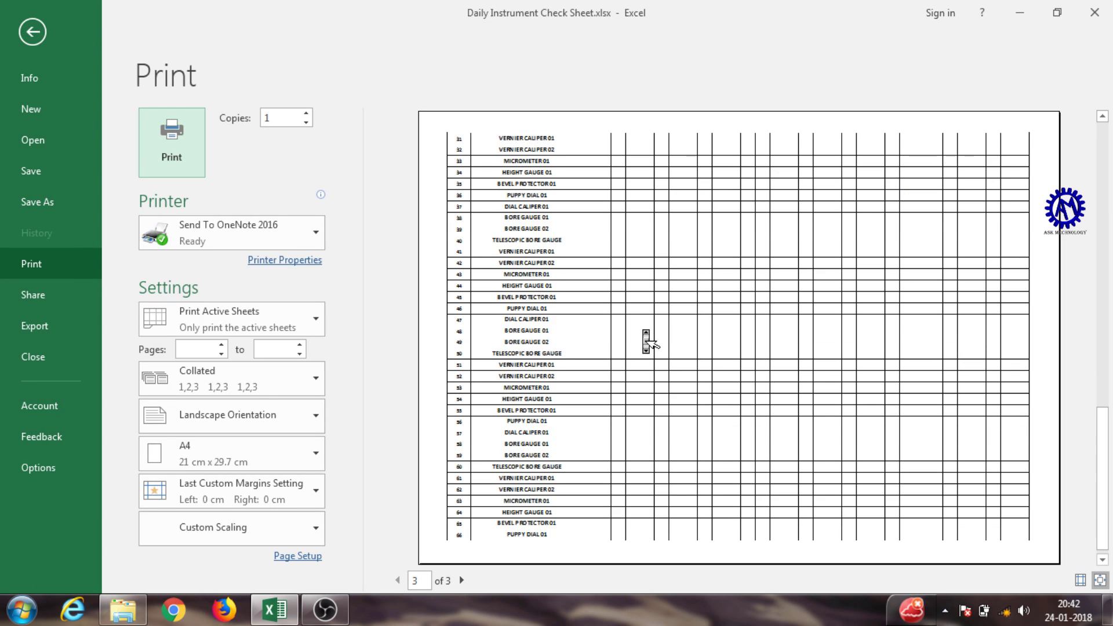
scroll(647, 337, "up", 1)
scroll(647, 336, "up", 1)
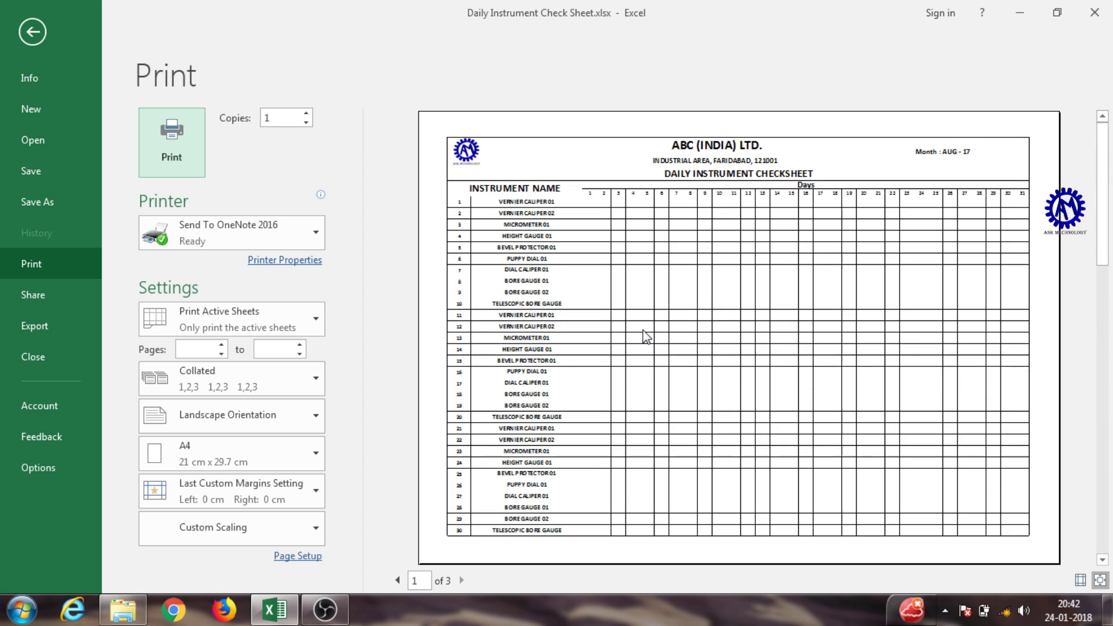
scroll(647, 337, "down", 2)
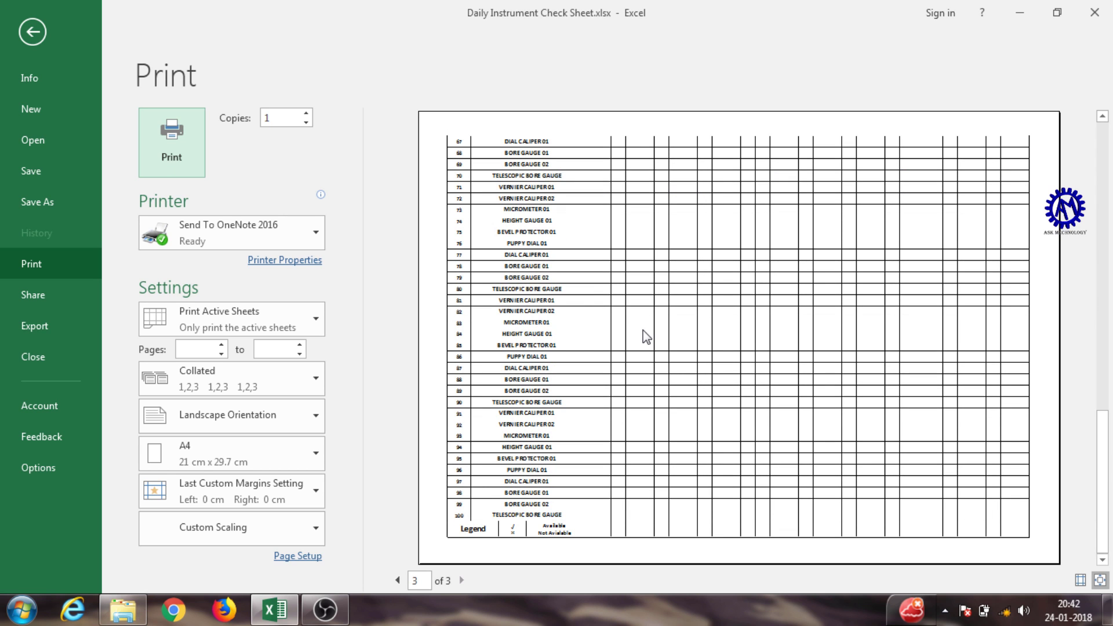
scroll(644, 334, "up", 1)
scroll(645, 336, "up", 1)
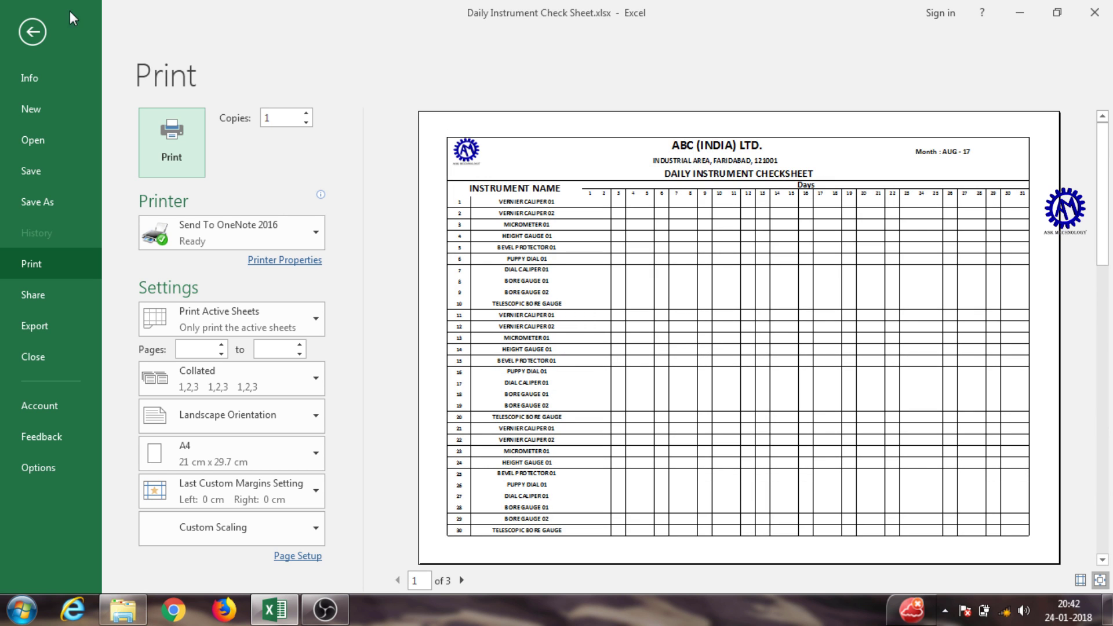
left_click(41, 26)
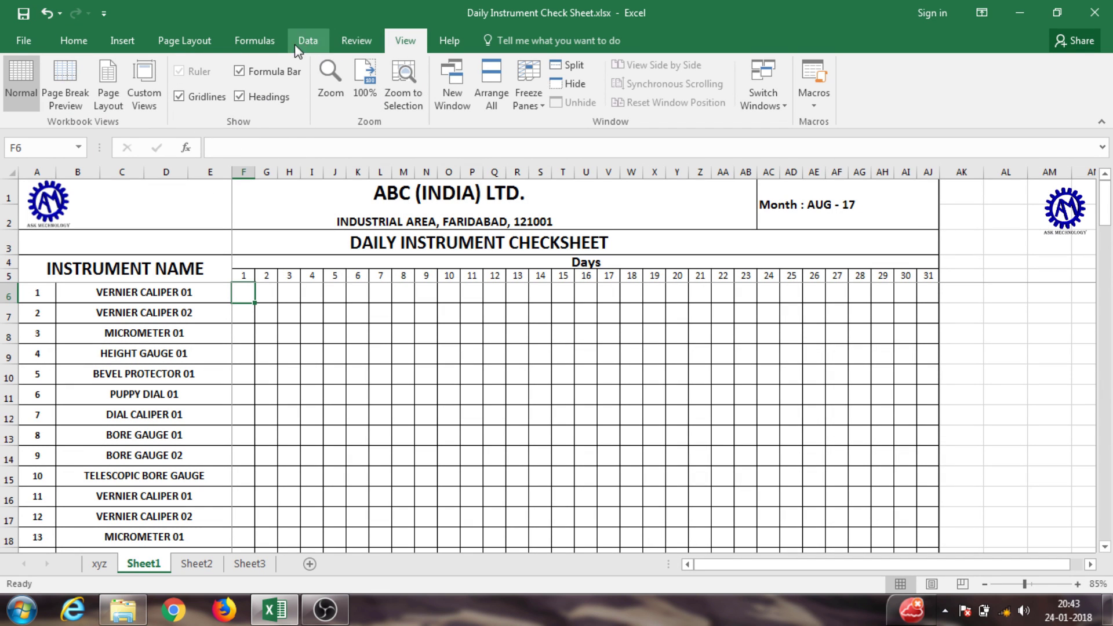
Set Page Setup's rows to repeat at top to $1:$5 and confirm with OK
left_click(191, 47)
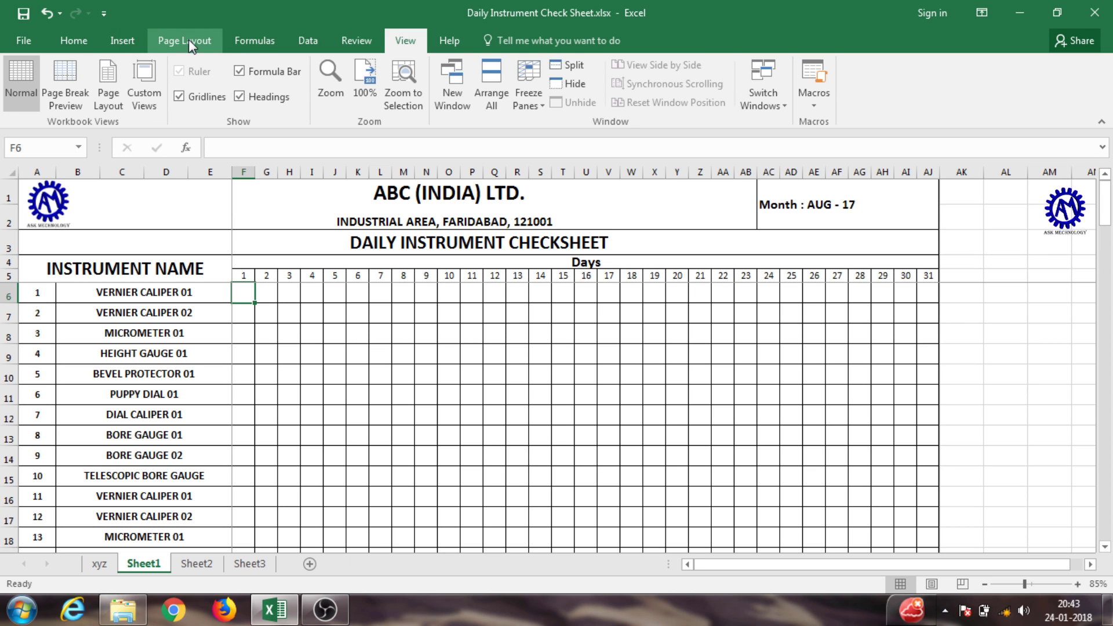
left_click(190, 44)
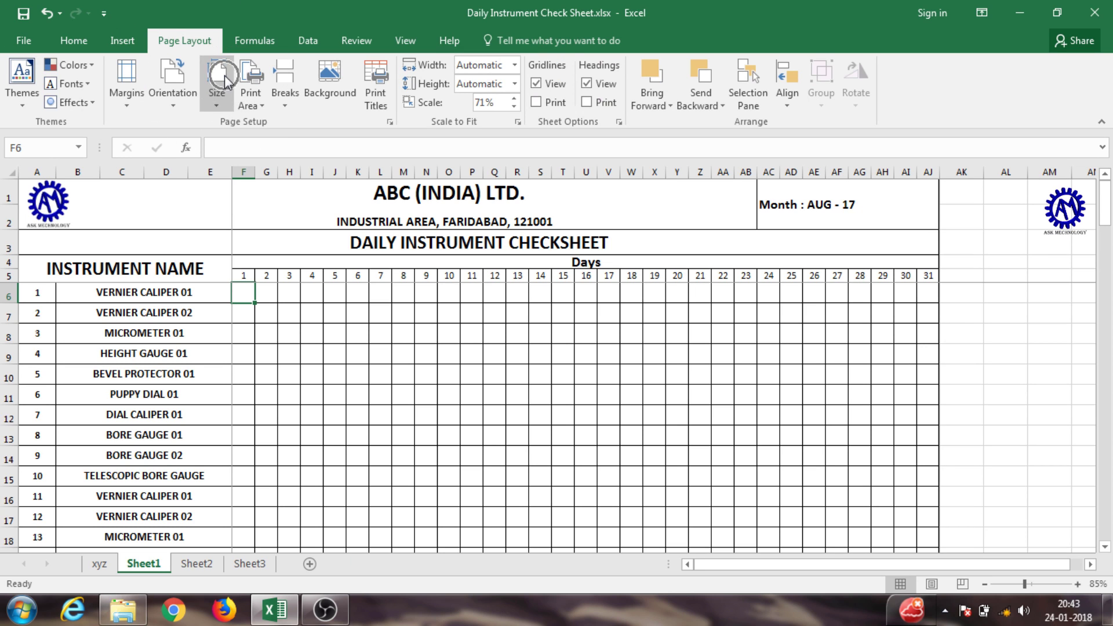
left_click(376, 95)
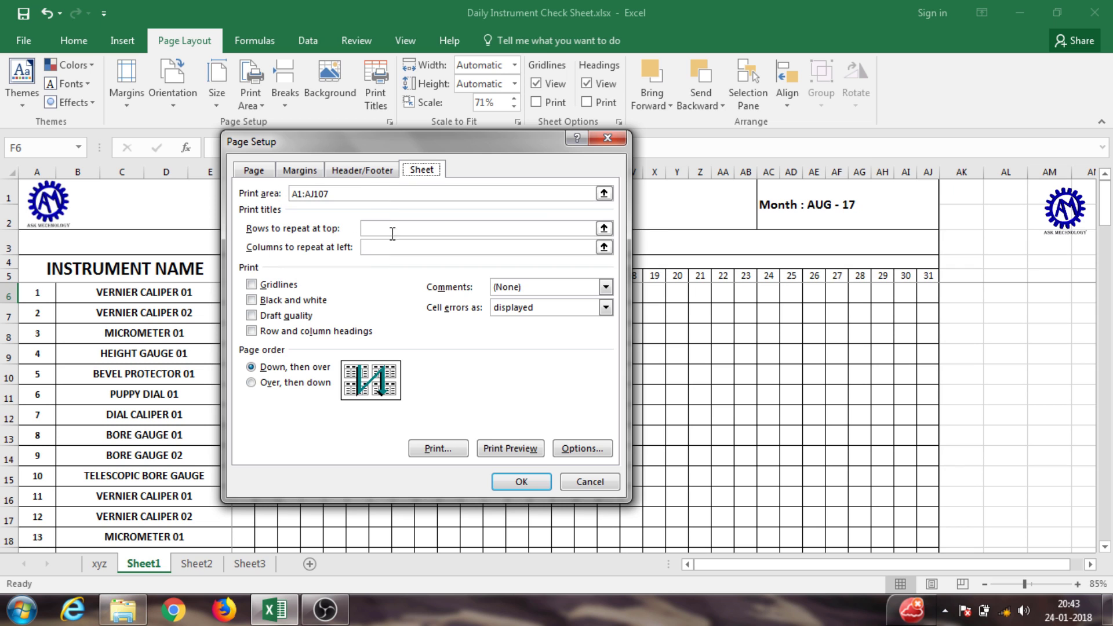
left_click(604, 228)
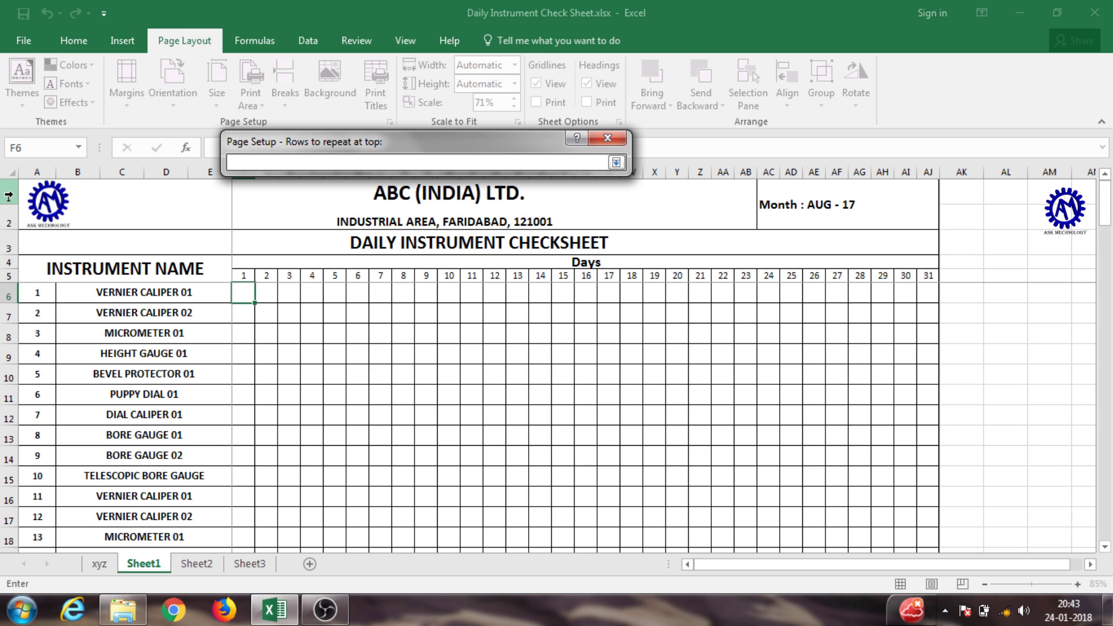
left_click_drag(7, 263, 7, 276)
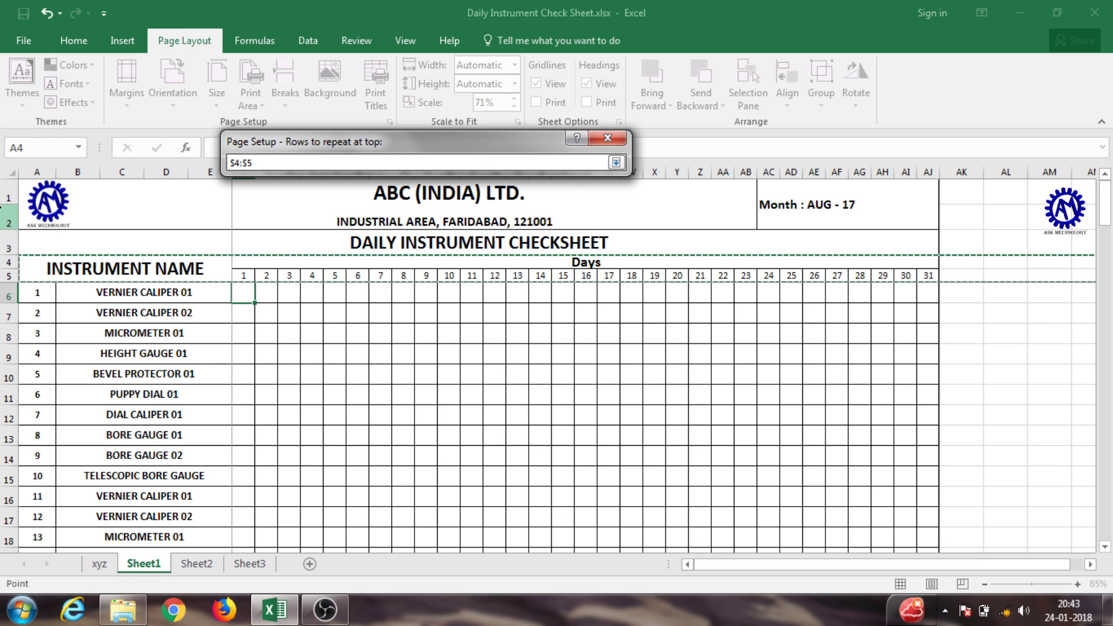
mouse_move(5, 223)
left_mouse_down()
mouse_move(7, 202)
mouse_move(5, 259)
left_mouse_up()
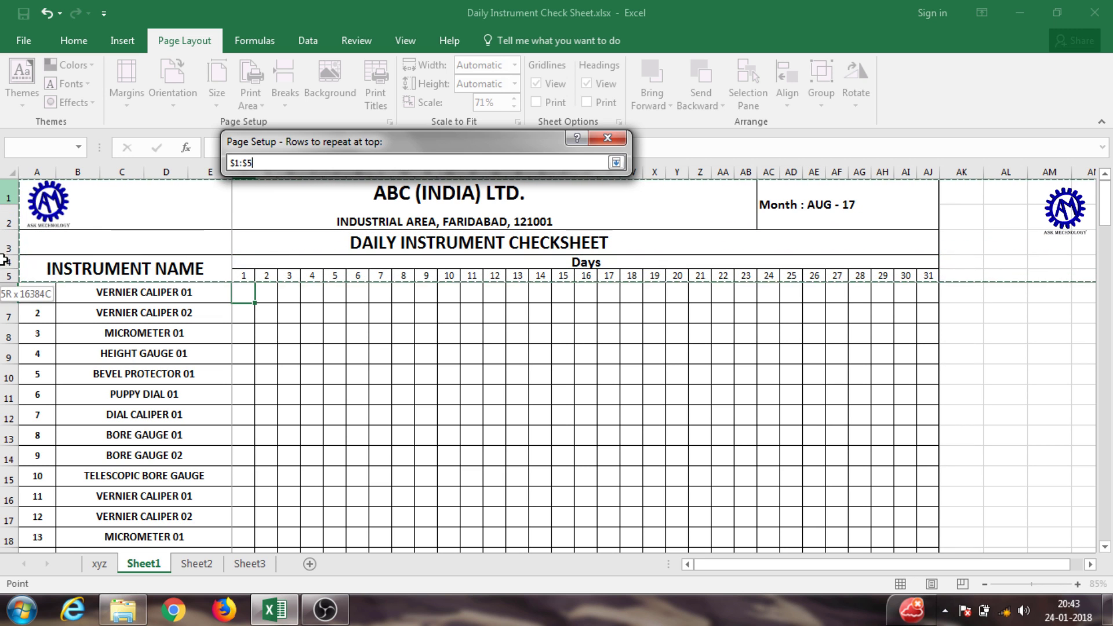
left_click_drag(4, 259, 5, 277)
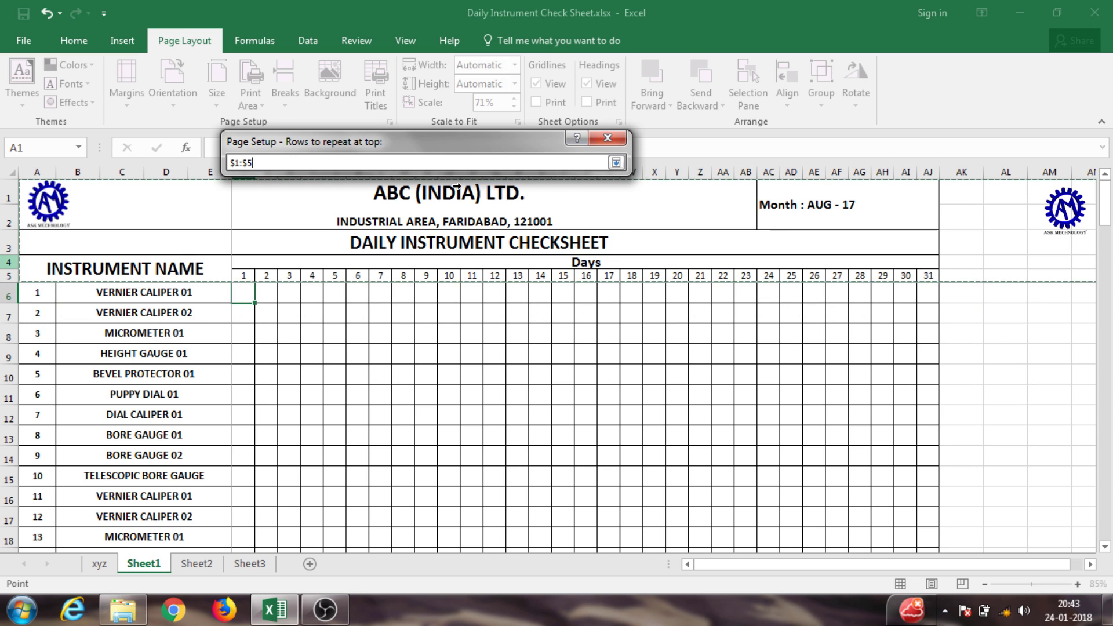
left_click(617, 164)
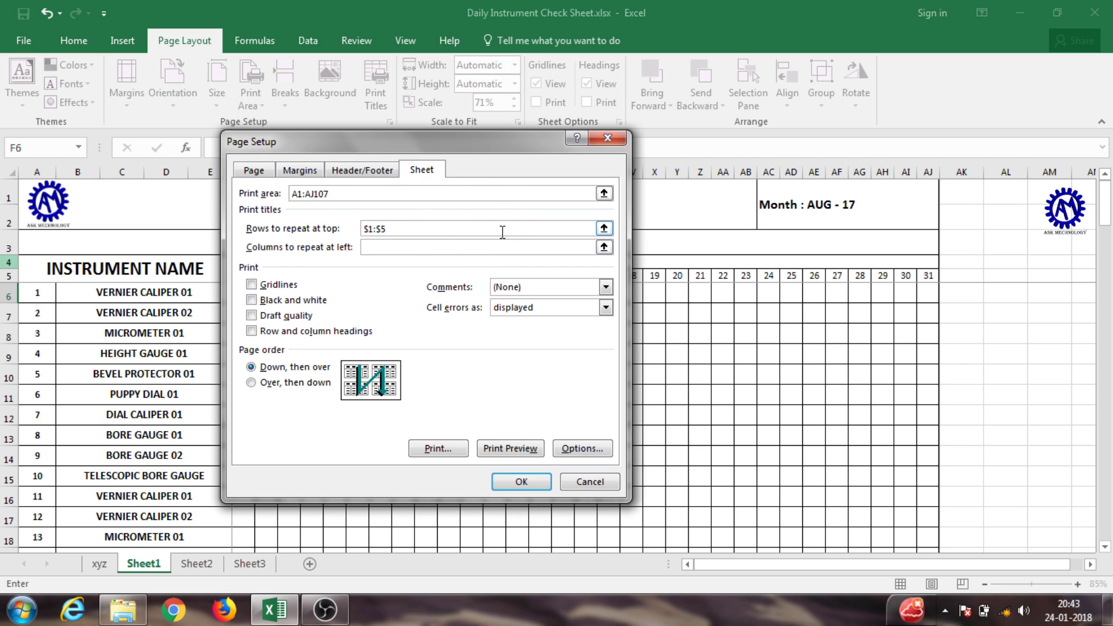
left_click(524, 485)
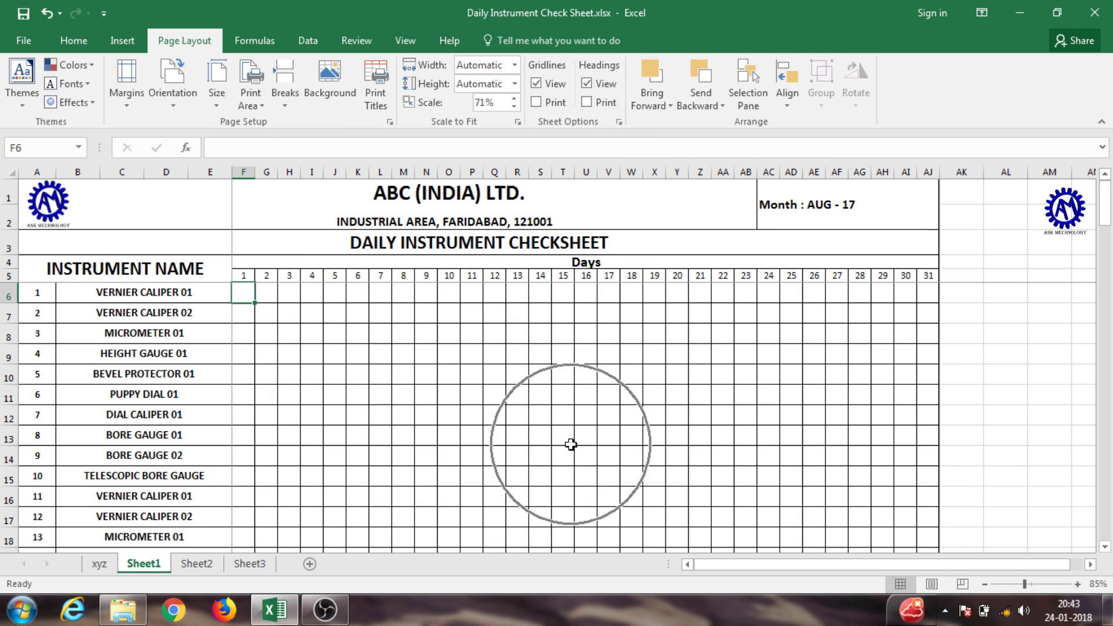
key("ctrl+p")
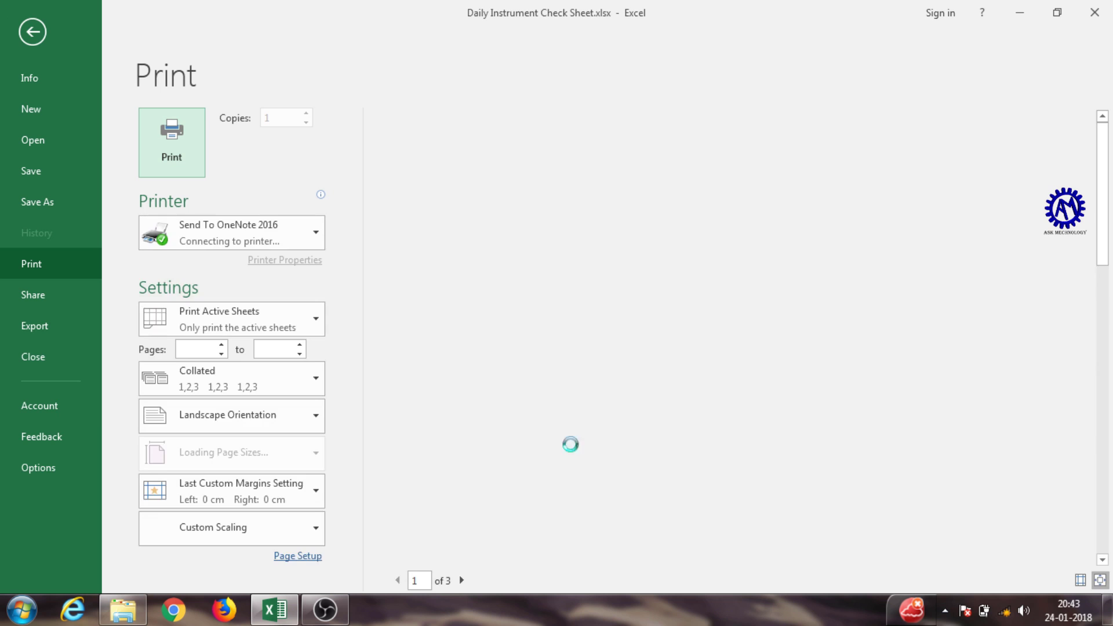
scroll(650, 365, "down", 1)
scroll(650, 370, "down", 1)
scroll(651, 365, "down", 1)
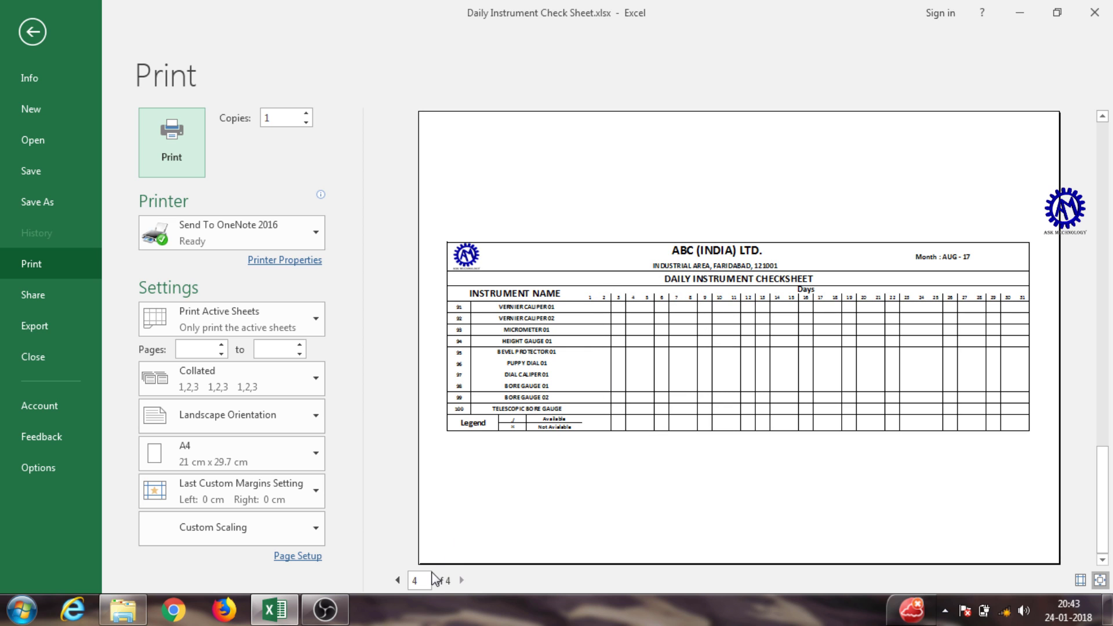
scroll(490, 551, "up", 1)
scroll(490, 550, "up", 1)
scroll(490, 550, "up", 1)
scroll(490, 548, "down", 2)
scroll(490, 548, "down", 1)
left_click(488, 547)
scroll(612, 411, "up", 1)
scroll(611, 409, "up", 1)
scroll(610, 410, "up", 1)
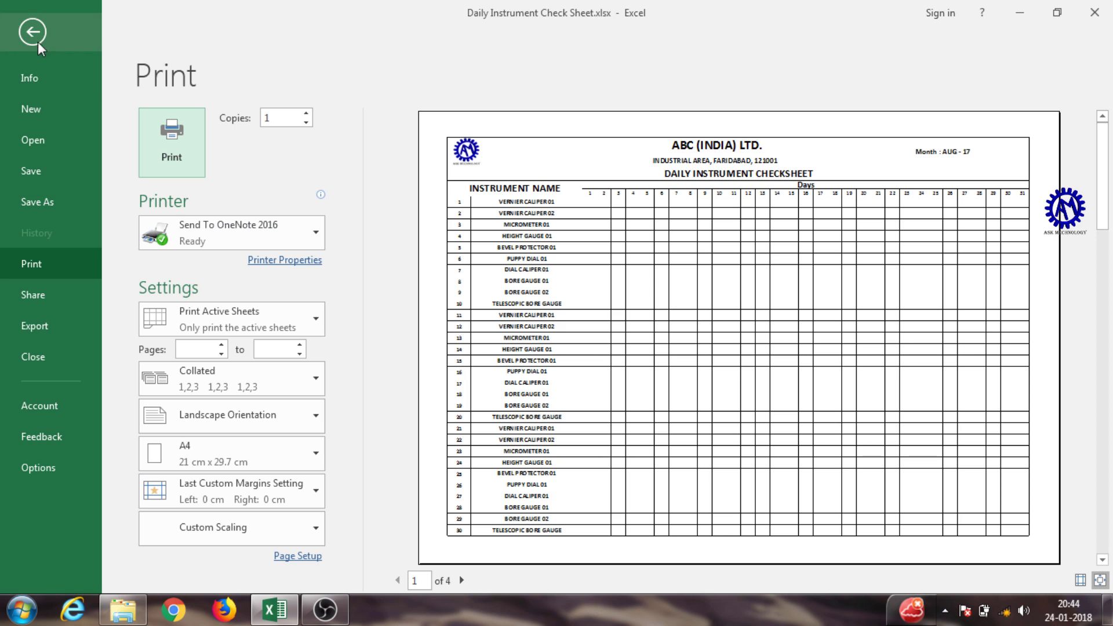
left_click(33, 33)
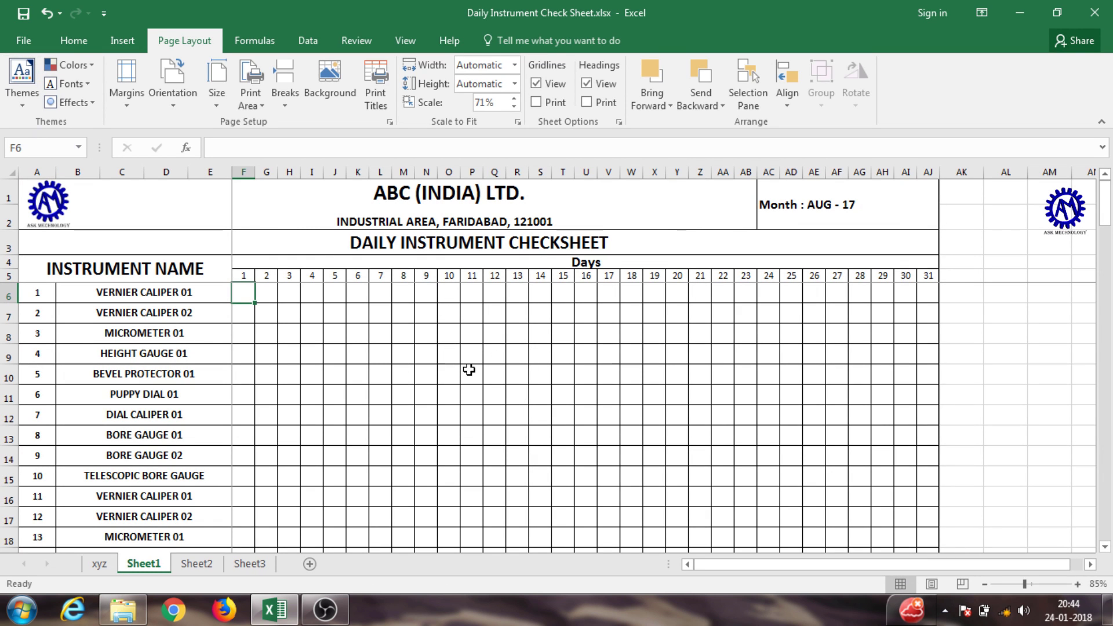
scroll(538, 363, "down", 6)
scroll(539, 363, "up", 6)
key("ctrl")
key("ctrl")
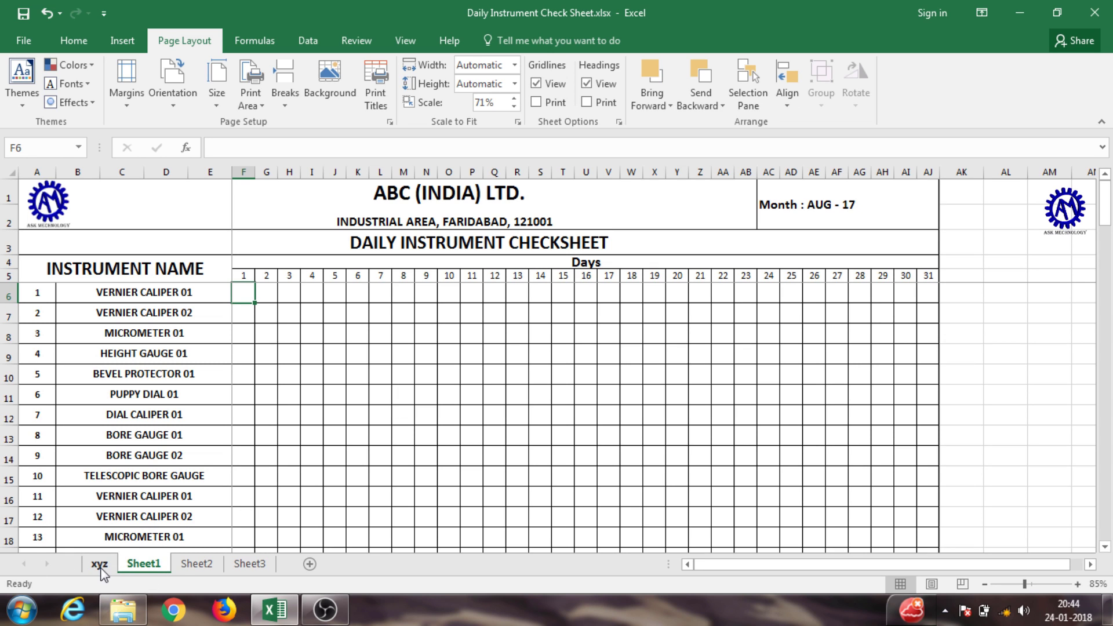
key("ctrl")
key("ctrl")
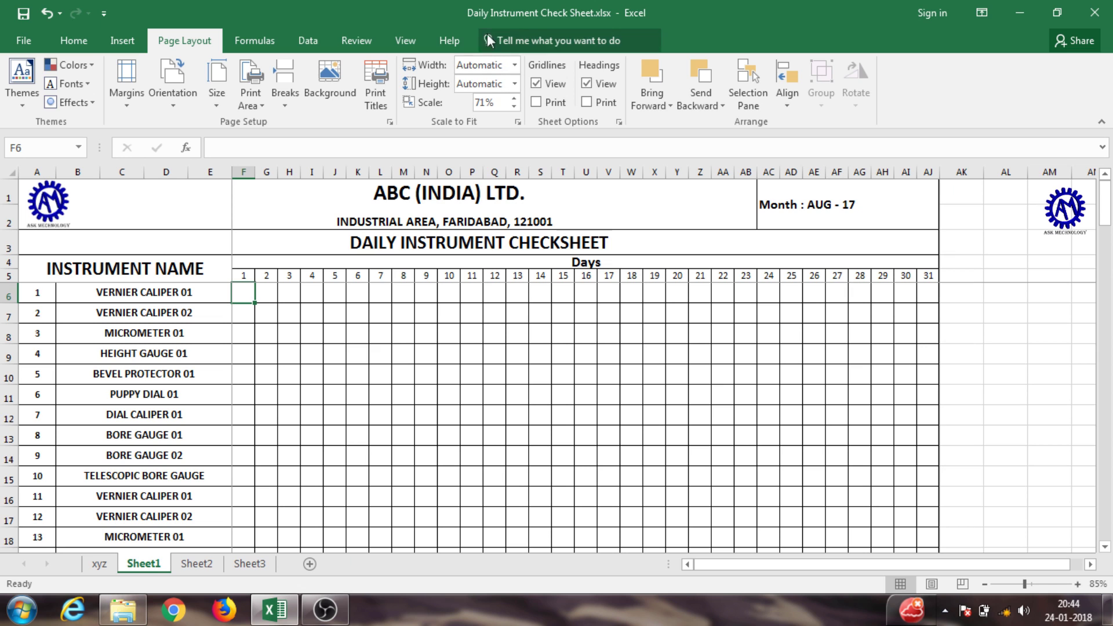
key("ctrl")
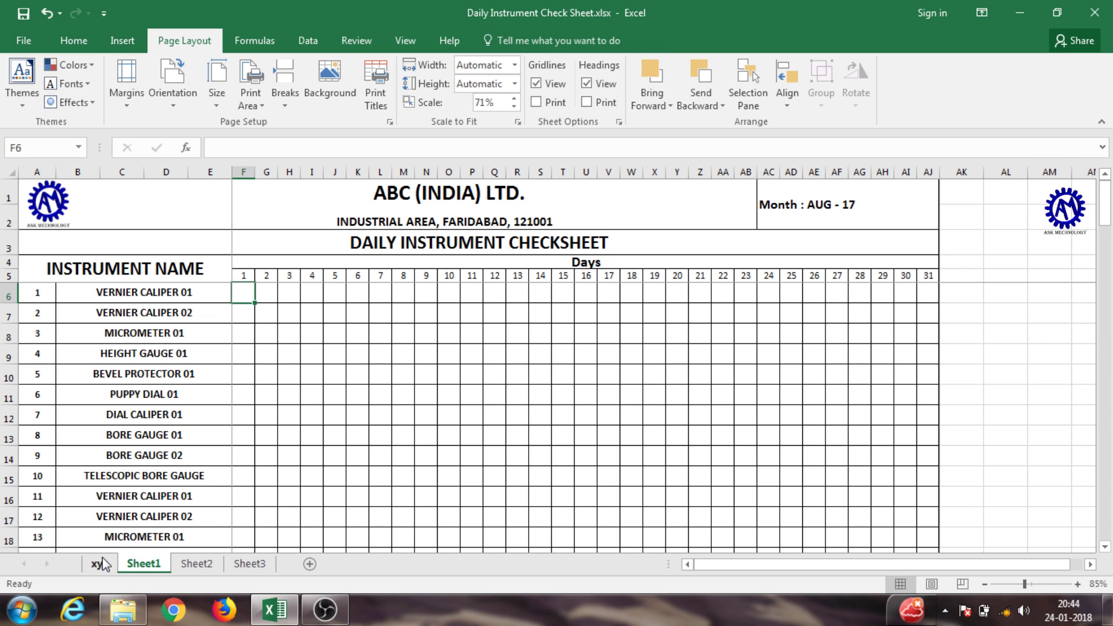
Switch to the xyz sheet and briefly select, then deselect, the number block L4:N11
left_click(100, 564)
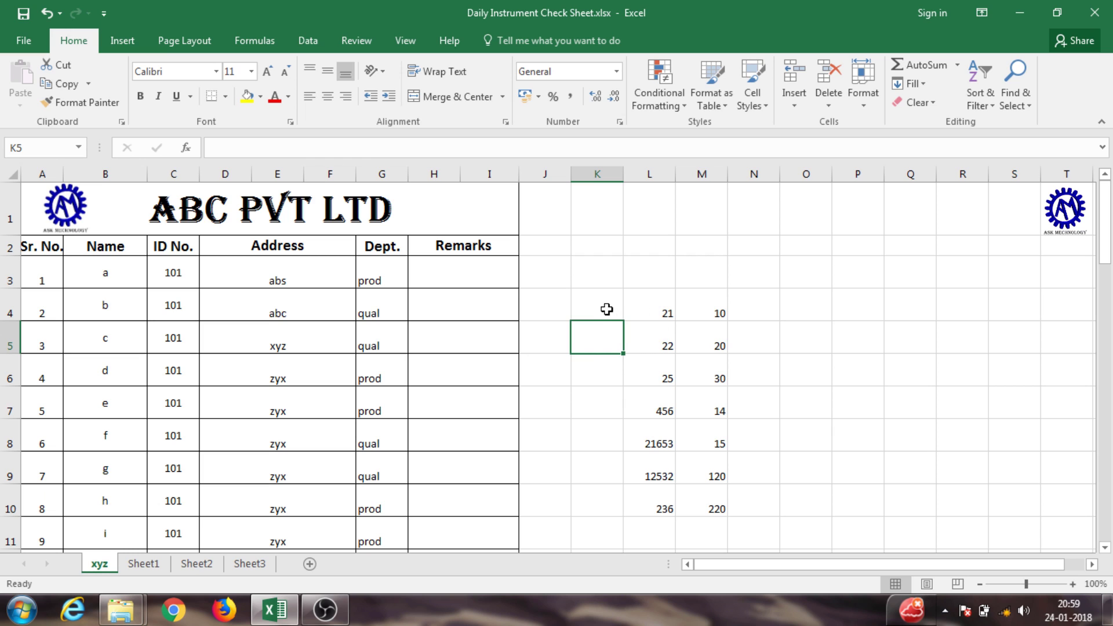
key("ctrl")
key("ctrl")
key("ctrl")
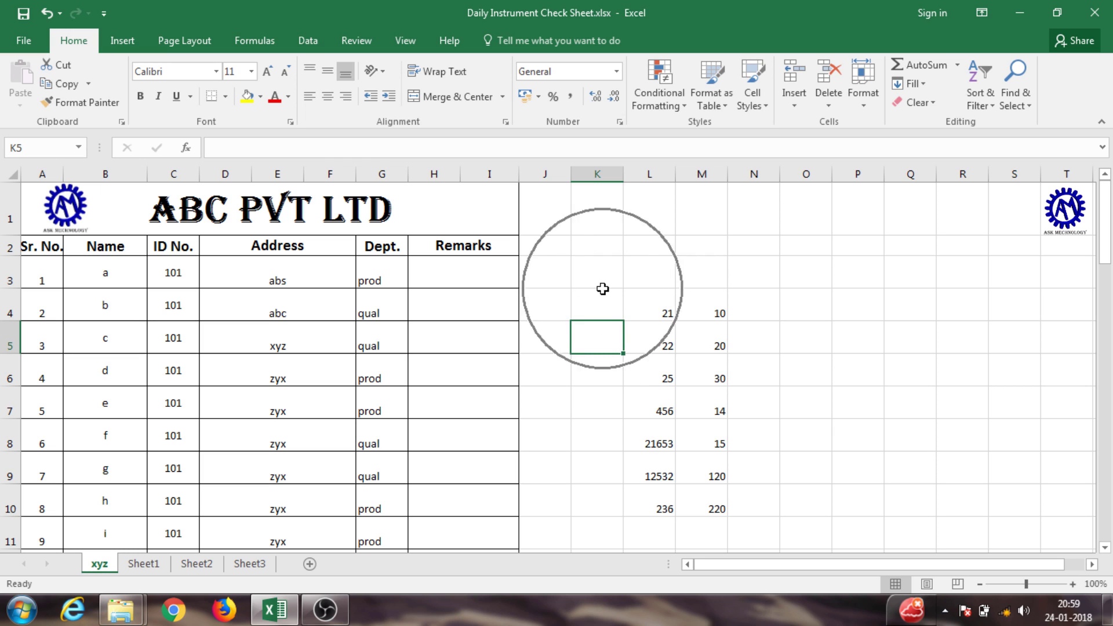
left_click_drag(632, 310, 762, 534)
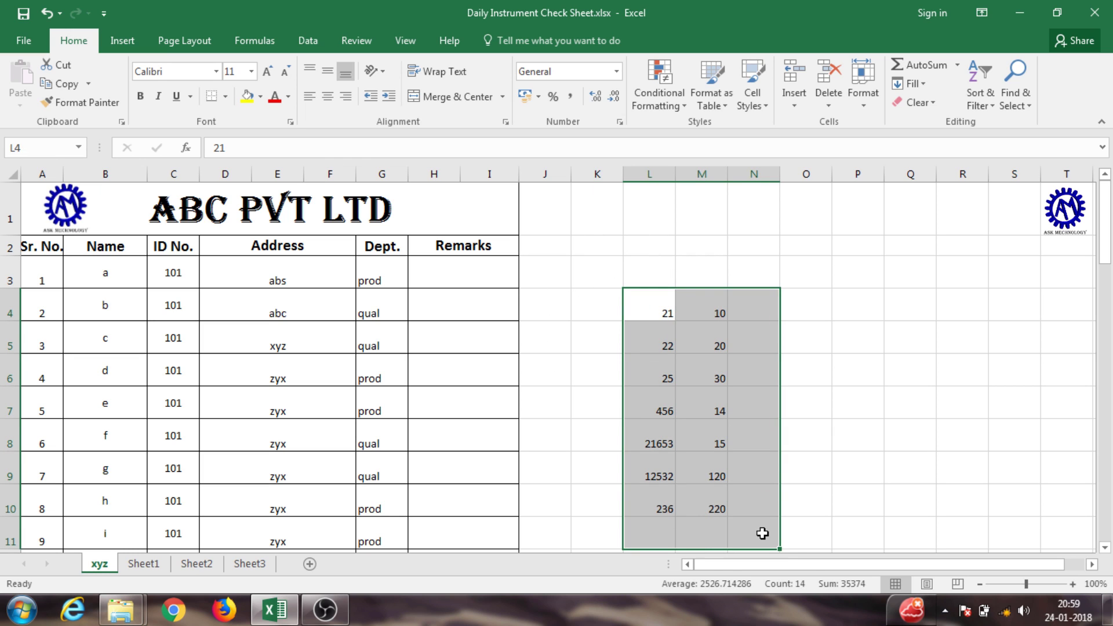
key("ctrl+q")
left_click(590, 422)
key("ctrl")
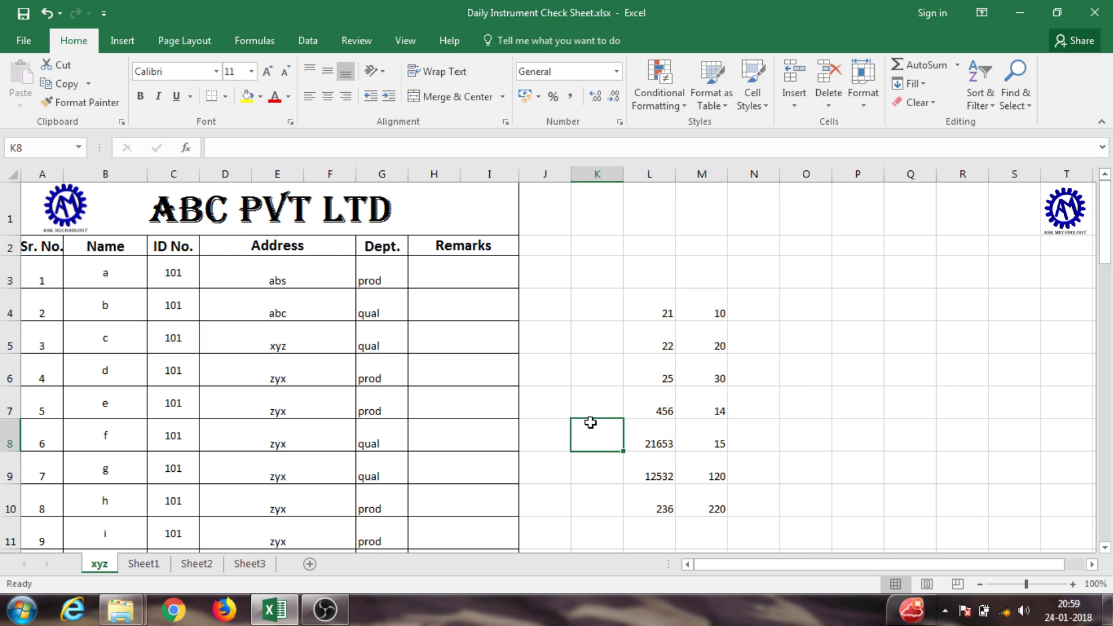
Preview the xyz sheet's printout across its three pages, then go back
key("ctrl+p")
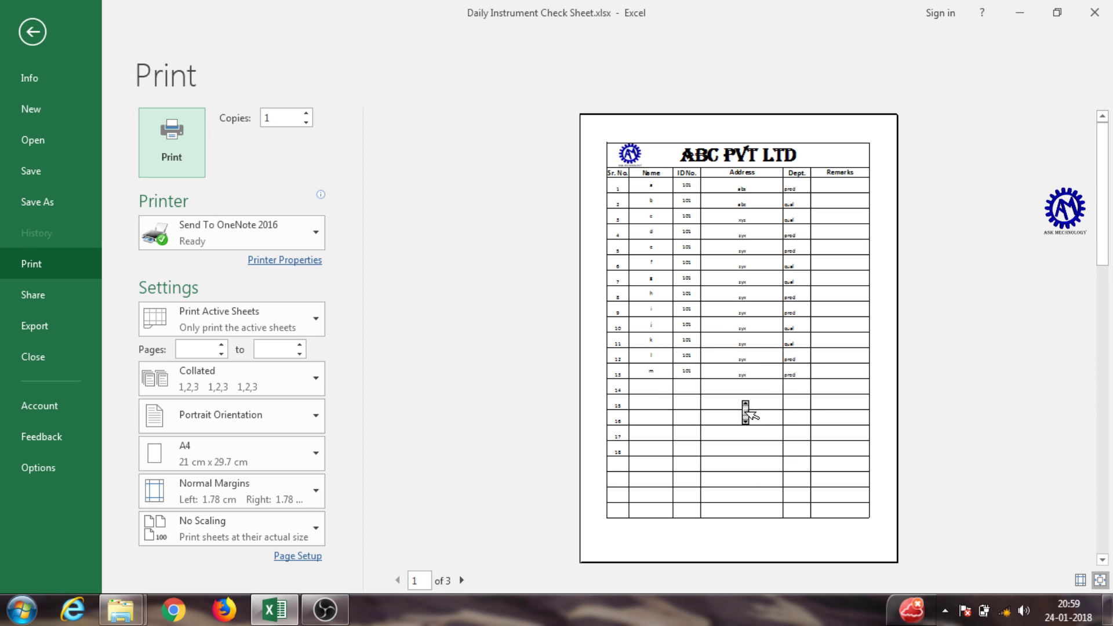
scroll(744, 404, "down", 1)
scroll(744, 405, "down", 1)
scroll(744, 406, "up", 1)
scroll(746, 410, "up", 1)
scroll(746, 412, "down", 2)
scroll(746, 409, "up", 1)
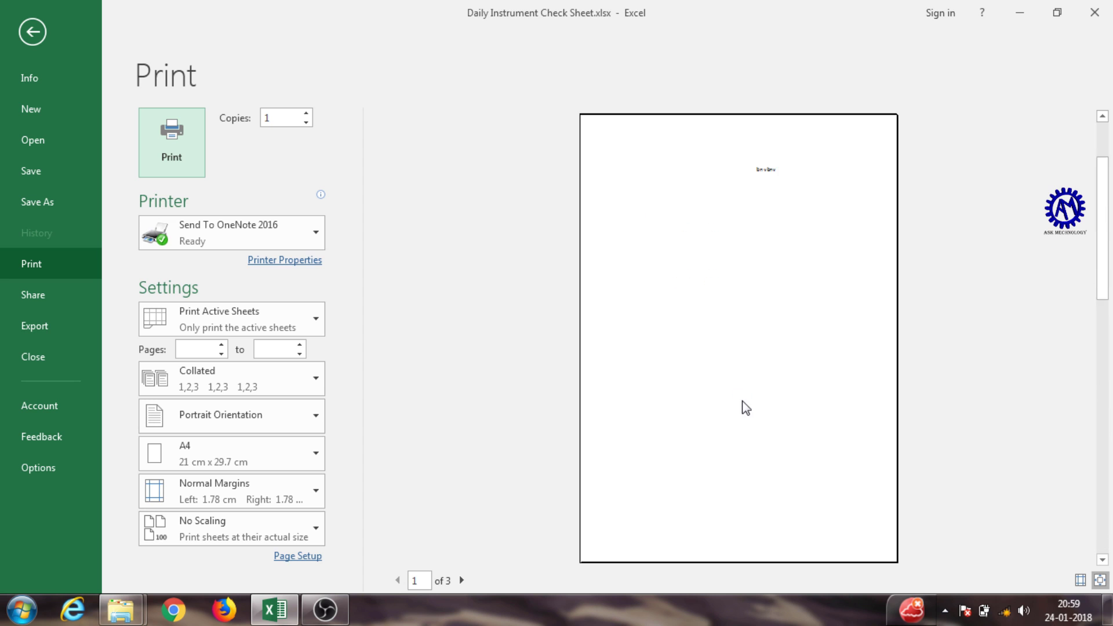
scroll(746, 408, "up", 1)
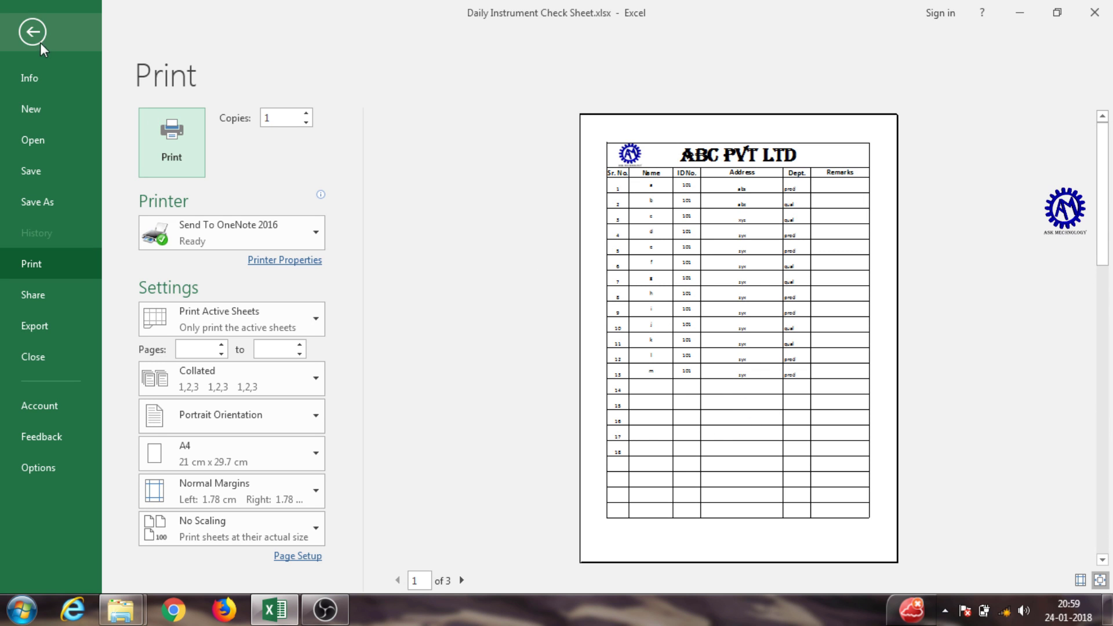
left_click(39, 37)
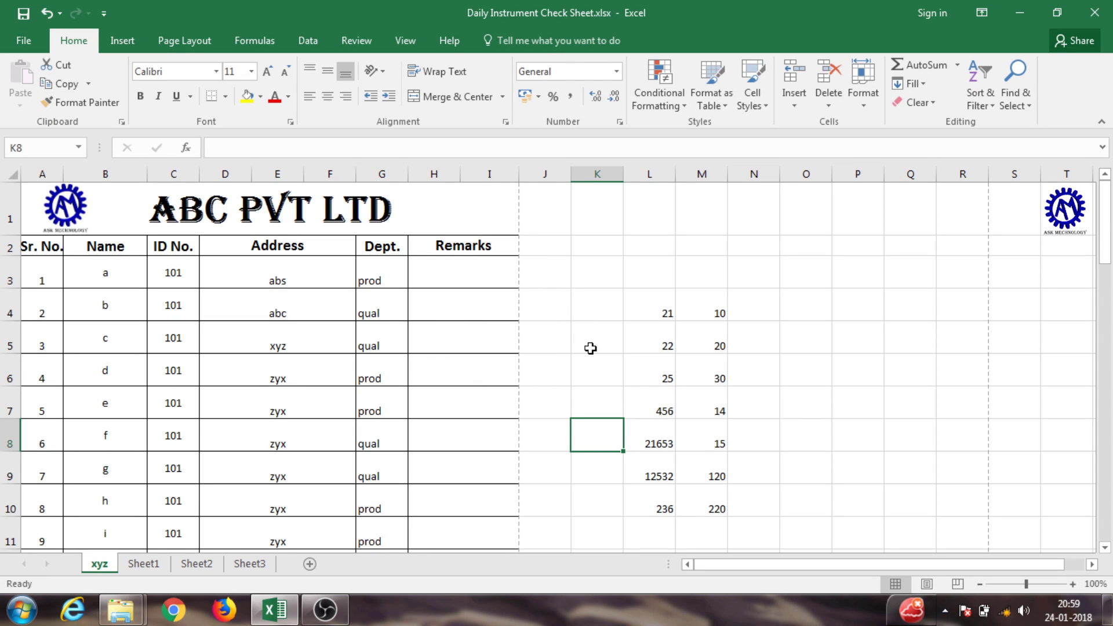
Look at the Page Layout print area options without applying any
key("ctrl")
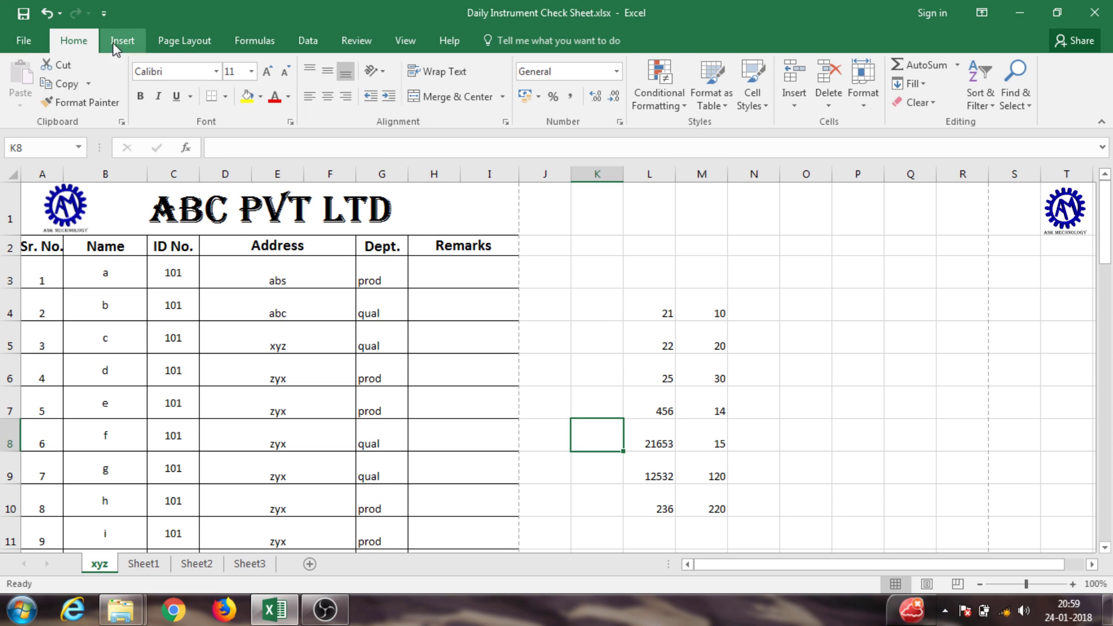
left_click(180, 43)
key("ctrl")
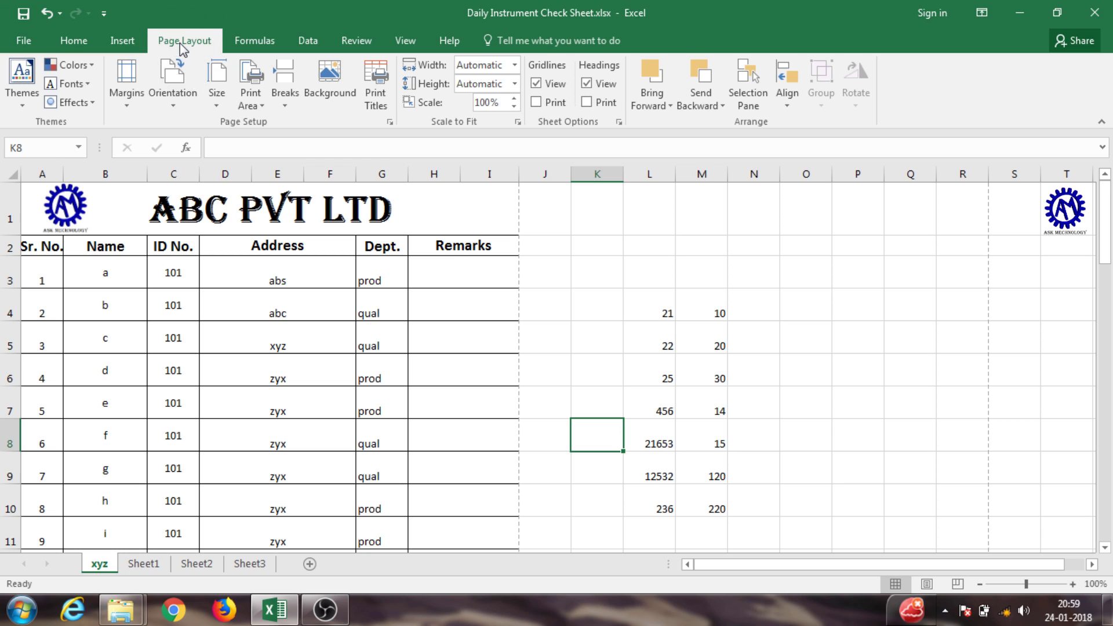
key("ctrl")
left_click(259, 108)
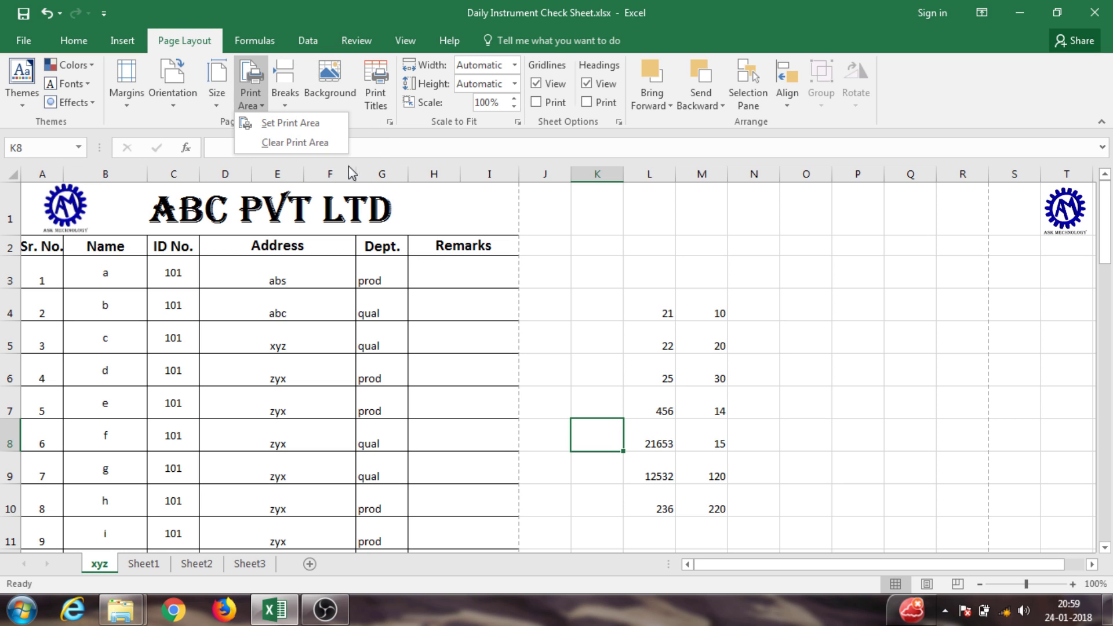
left_click(492, 355)
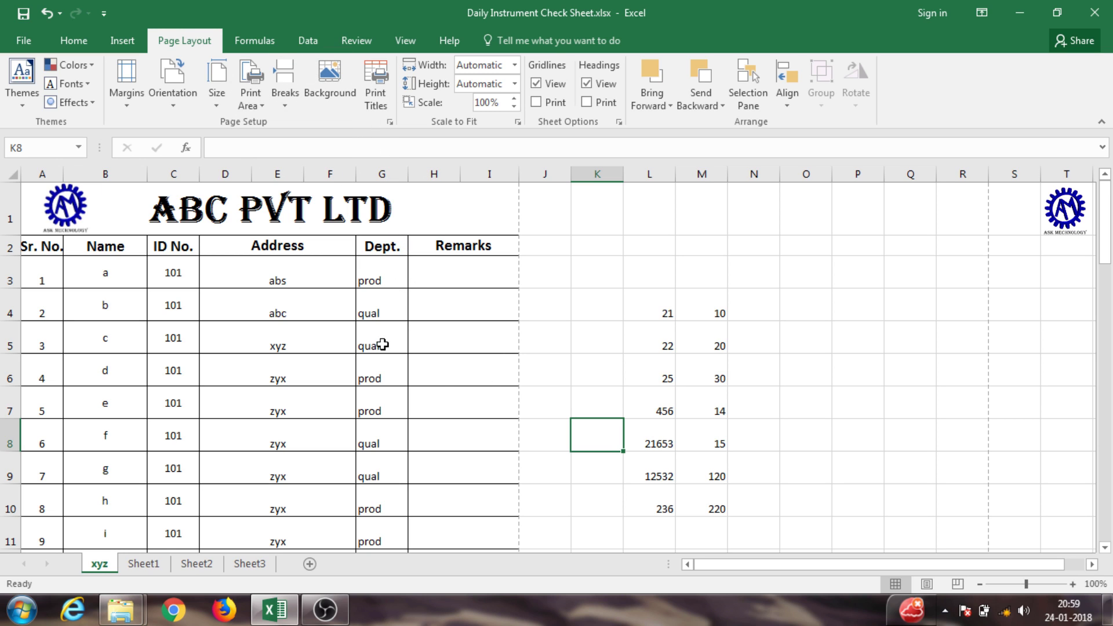
Select A1:I21, set it as the Print Area, and open the print preview
mouse_move(464, 219)
left_mouse_down()
mouse_move(457, 580)
mouse_move(445, 515)
left_mouse_up()
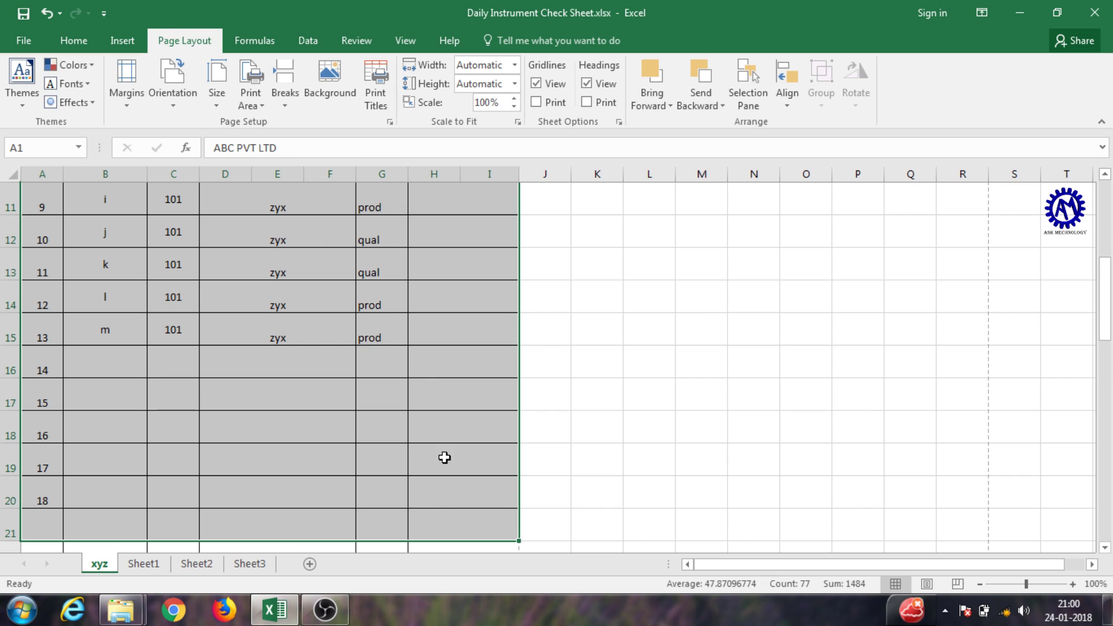
left_click(251, 102)
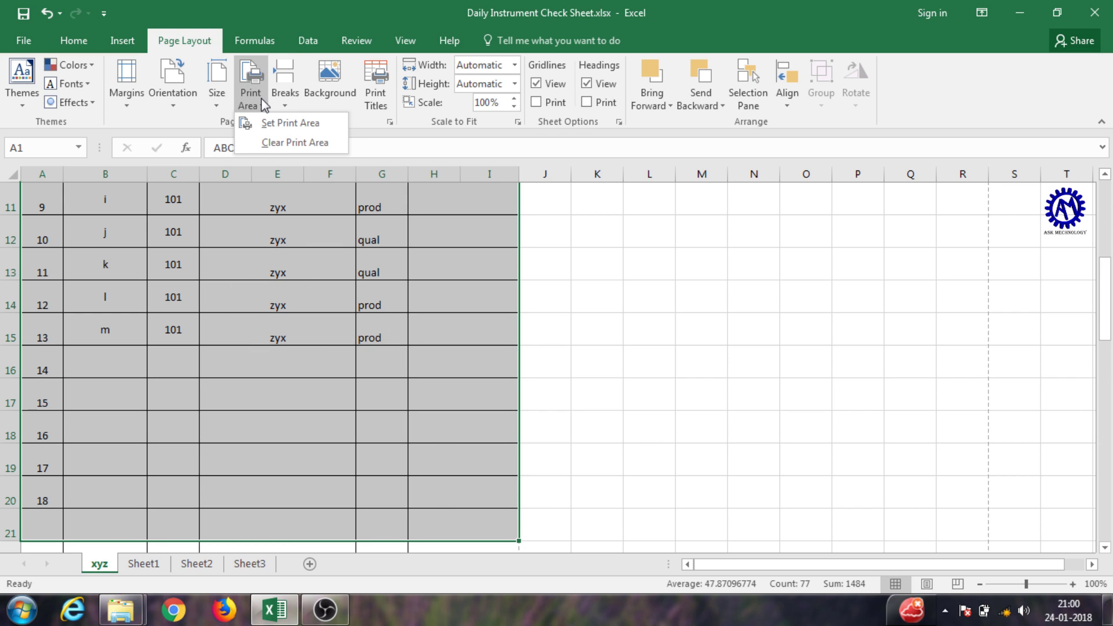
left_click(288, 123)
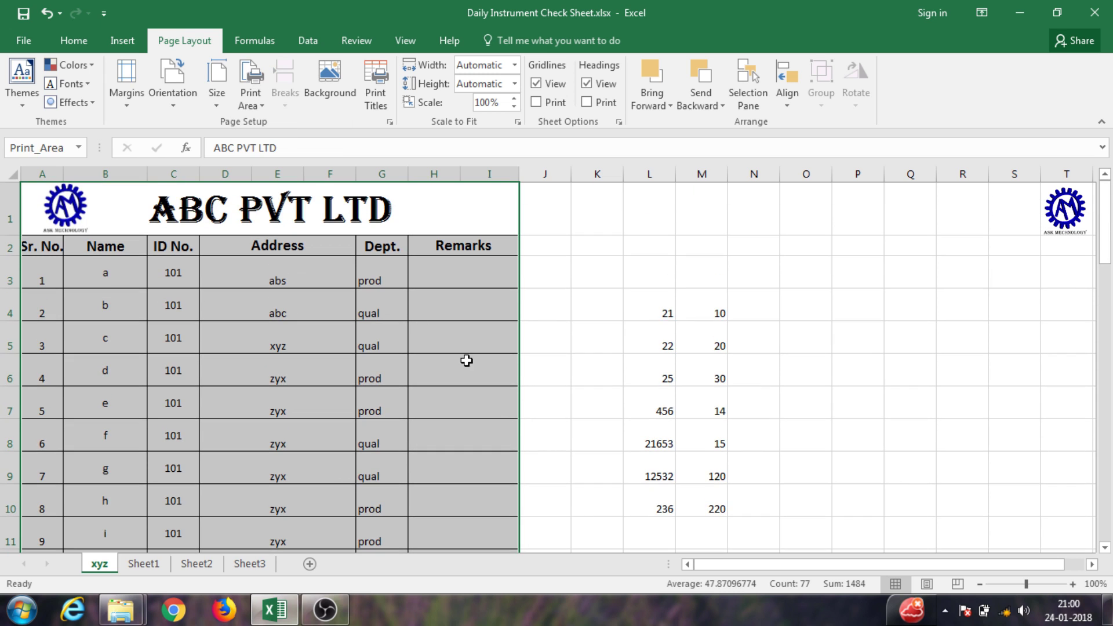
left_click(586, 371)
scroll(583, 451, "down", 2)
scroll(584, 452, "up", 2)
key("ctrl+p")
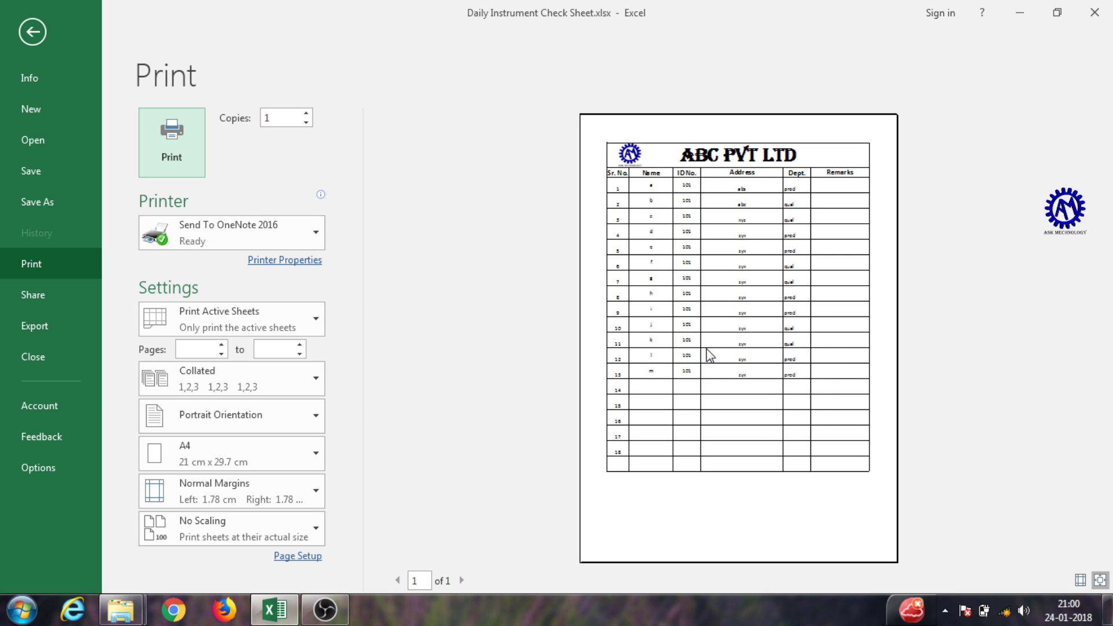
left_click(707, 349)
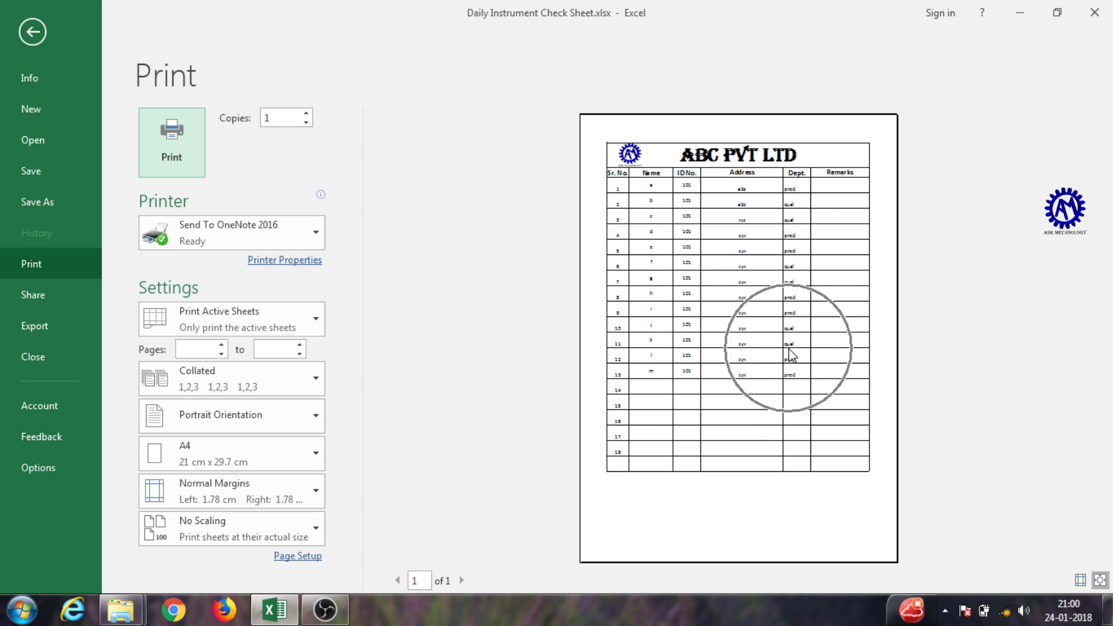
left_click(531, 284)
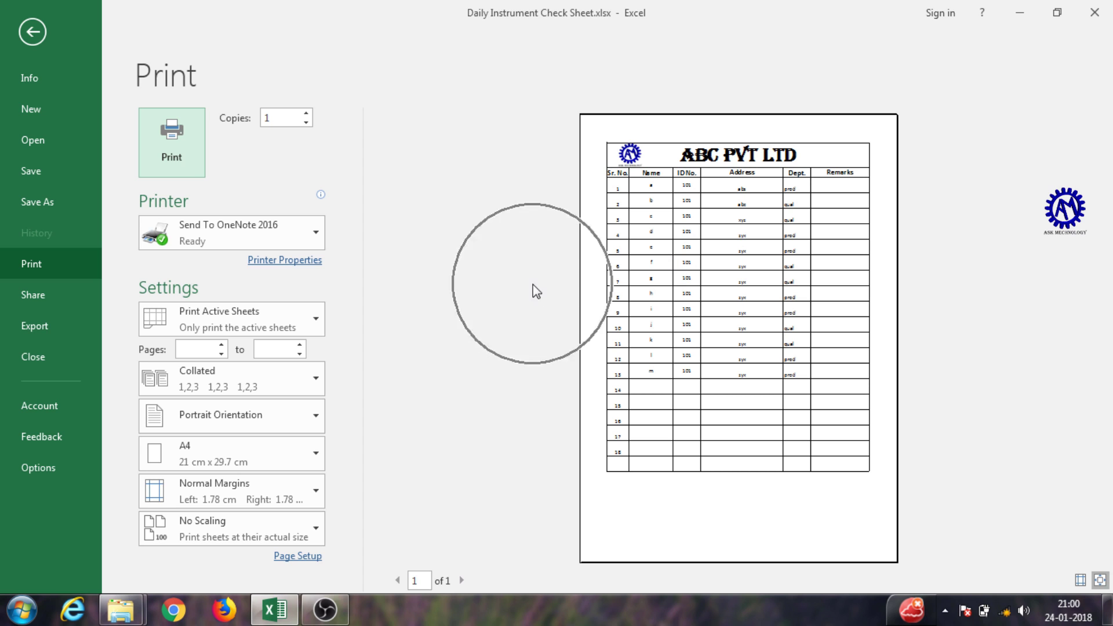
left_click(40, 34)
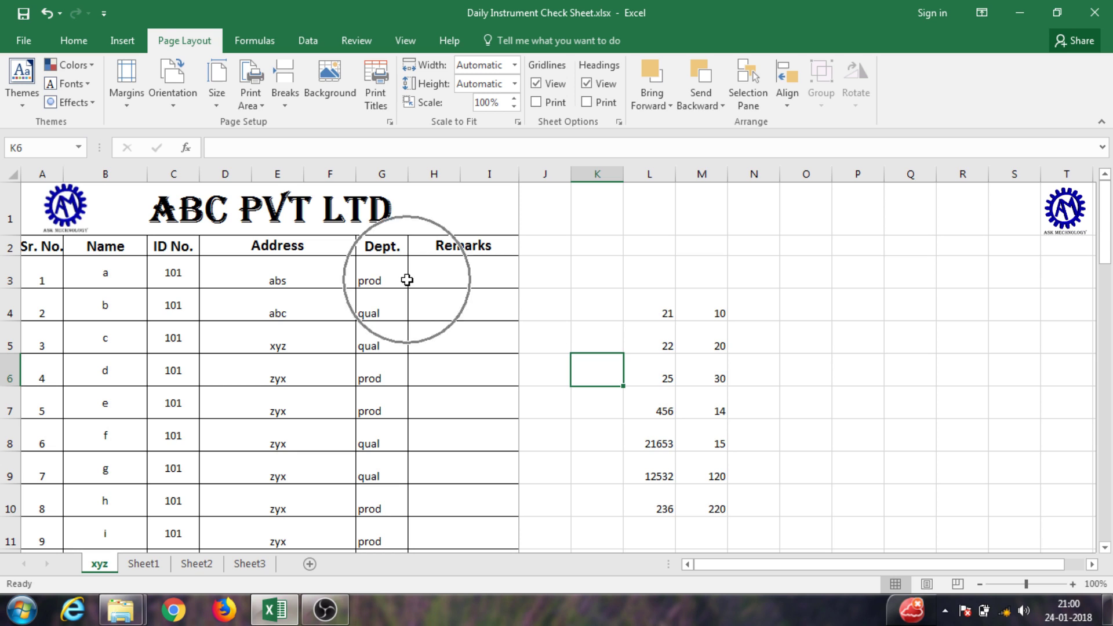
Clear the xyz sheet's print area
left_click(262, 92)
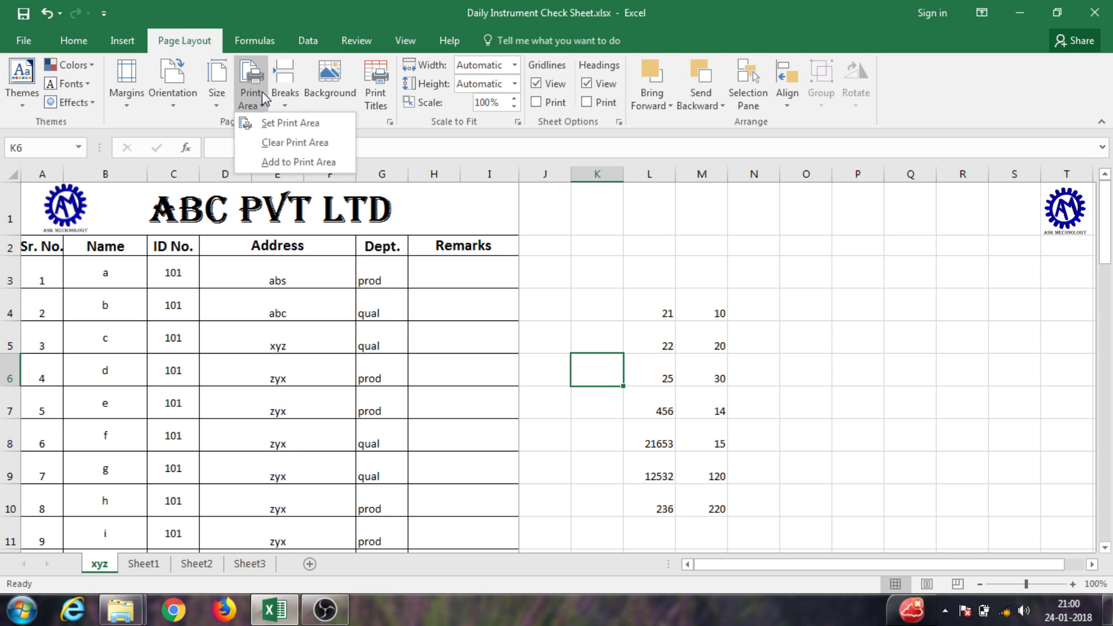
left_click(284, 142)
left_click(630, 332)
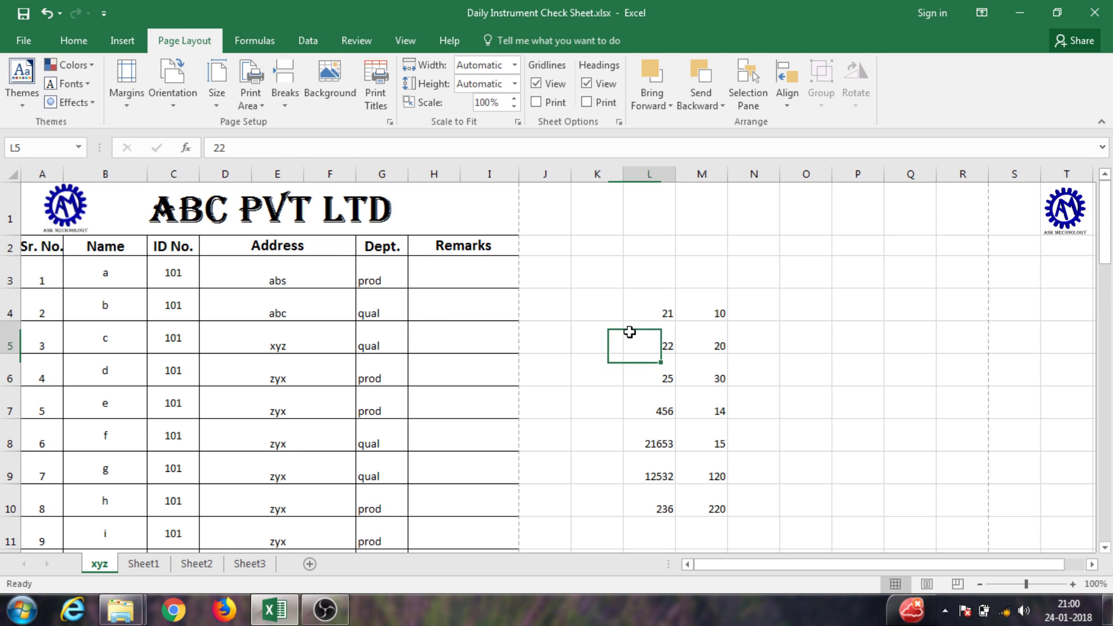
Select the table rows A2:I12 and open the print preview
middle_click(576, 353)
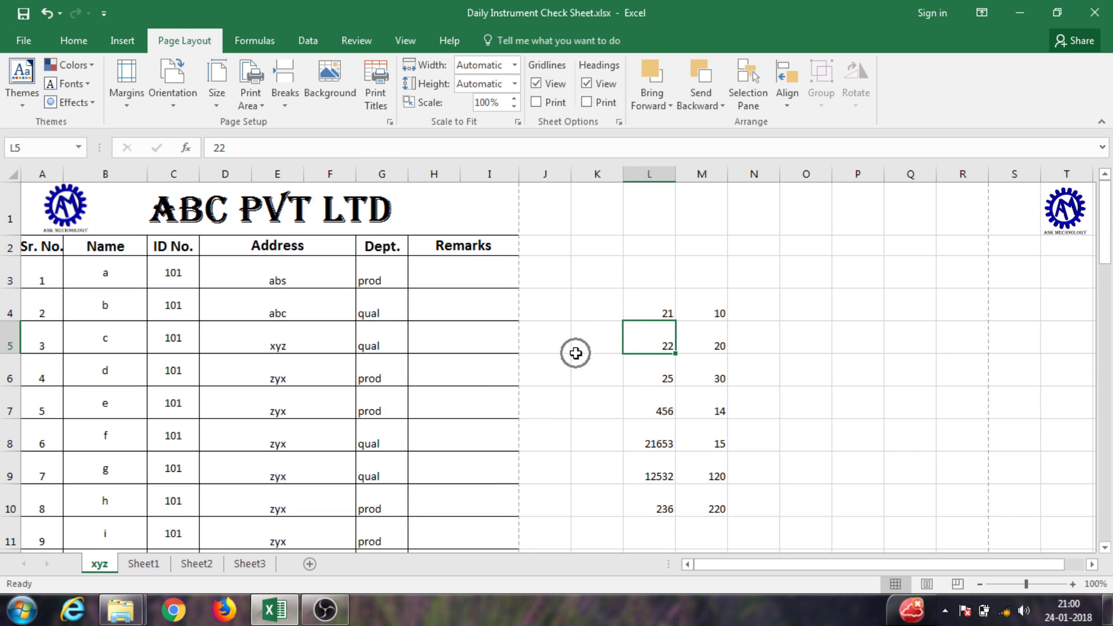
left_click(477, 212)
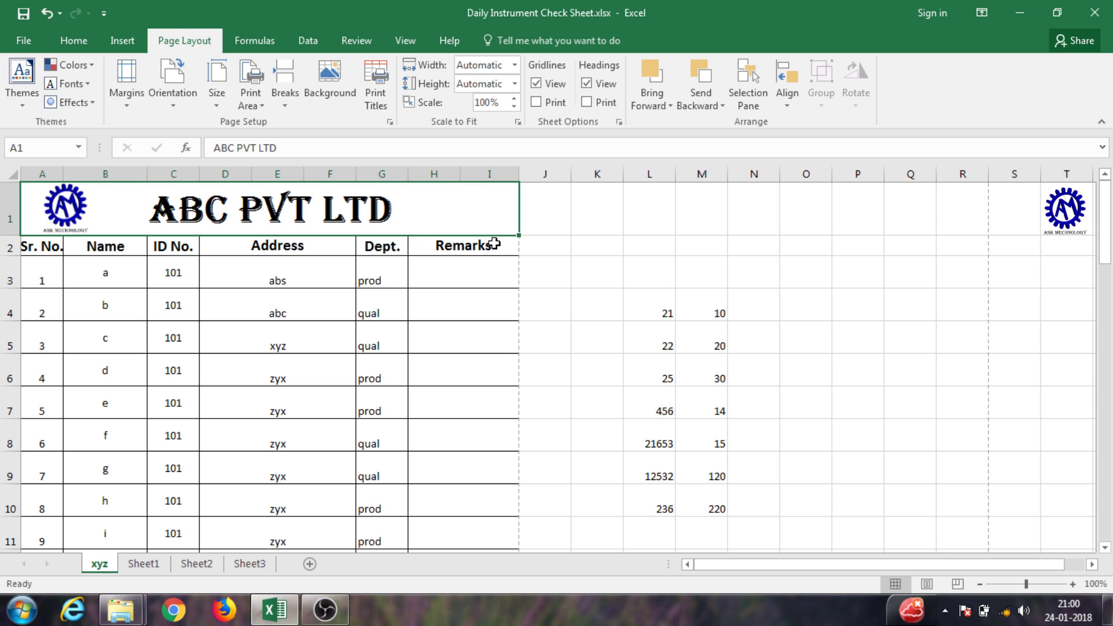
mouse_move(499, 246)
left_mouse_down()
mouse_move(13, 446)
mouse_move(43, 487)
left_mouse_up()
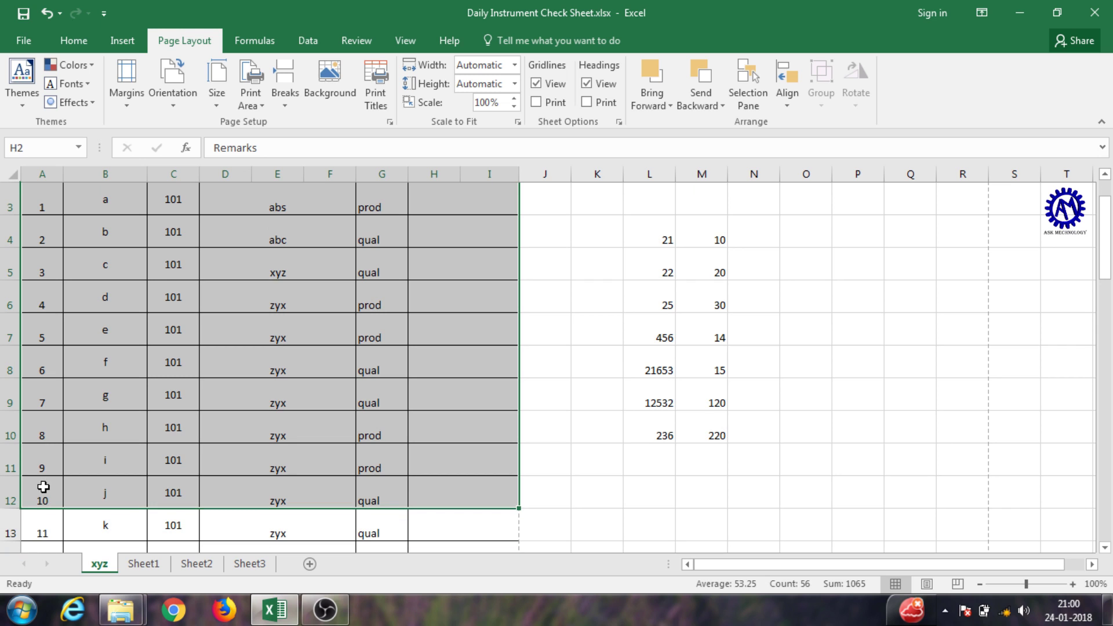
key("ctrl+p")
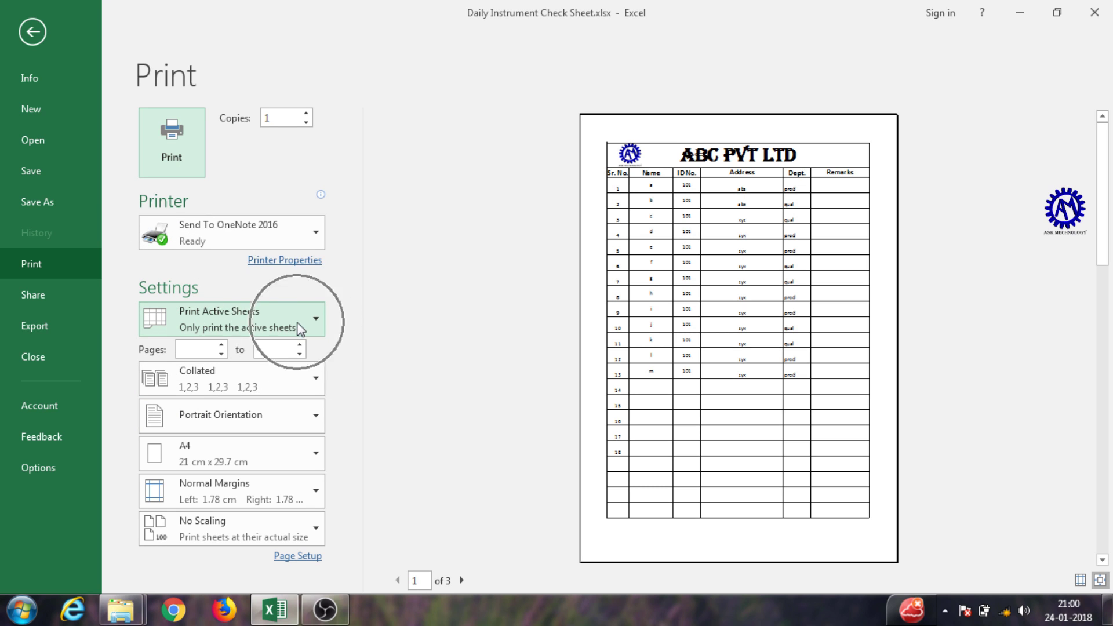
Switch the print setting to Print Selection so the selected rows fit on one page
left_click(318, 321)
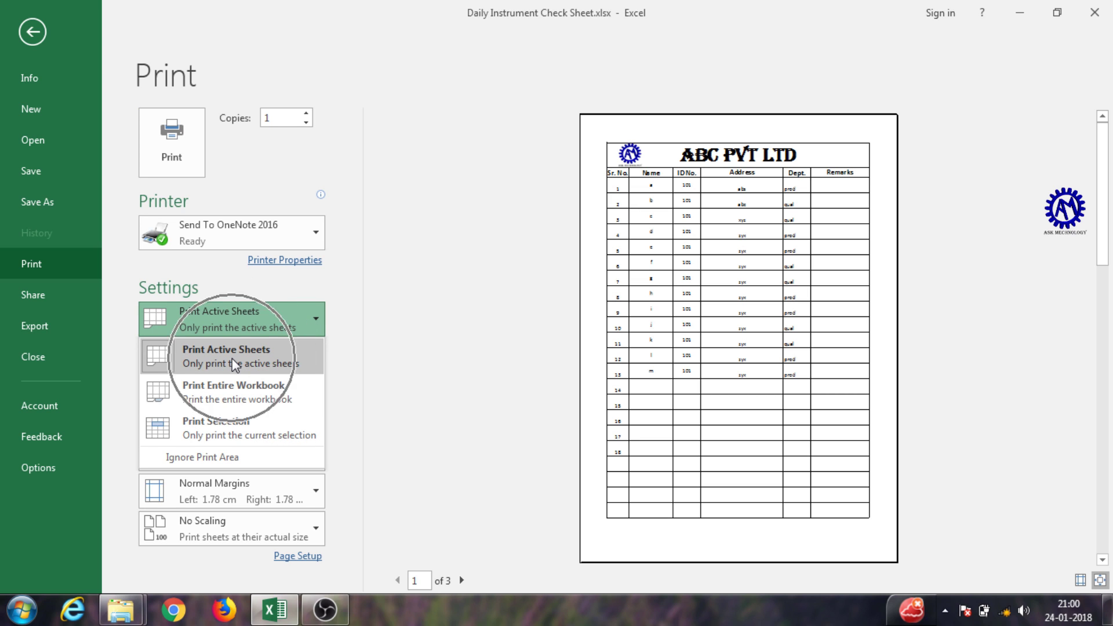
left_click(232, 393)
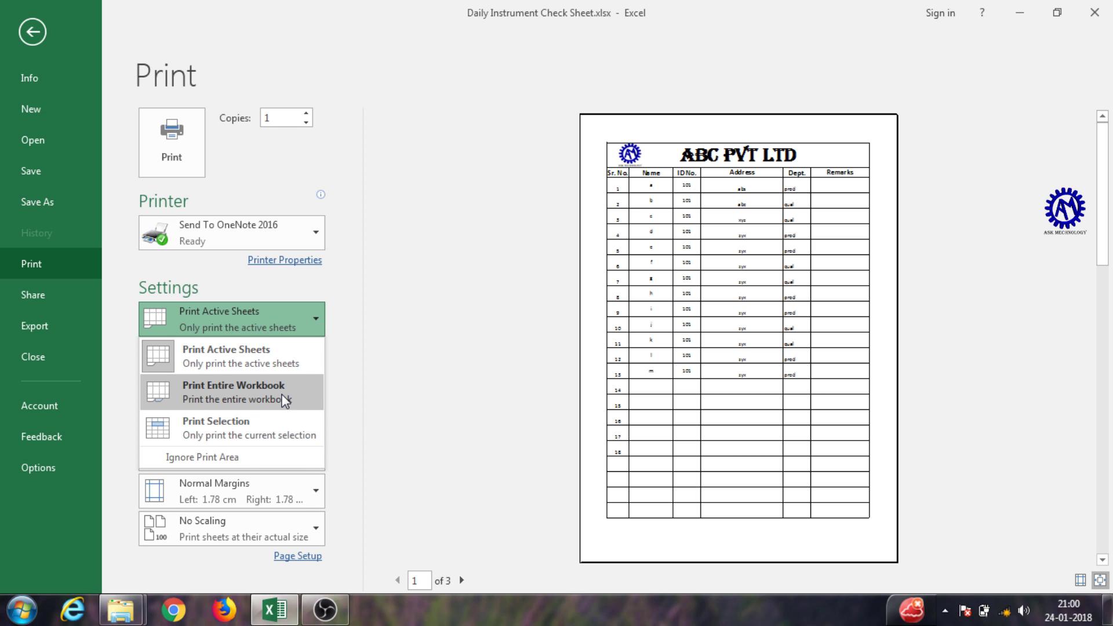
left_click(268, 391)
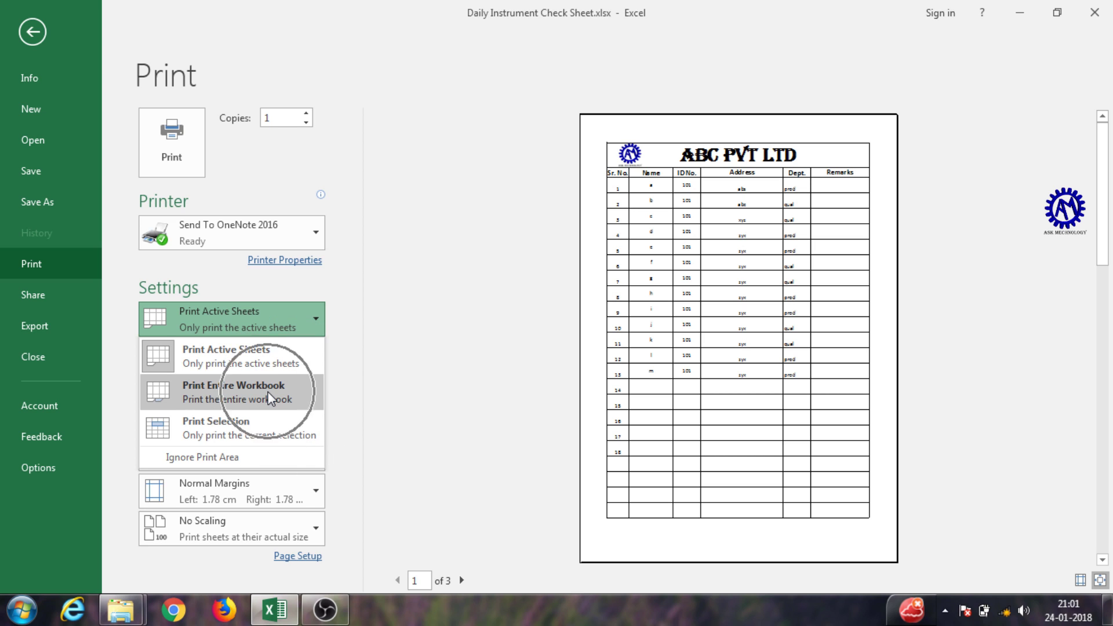
left_click(214, 429)
left_click(257, 430)
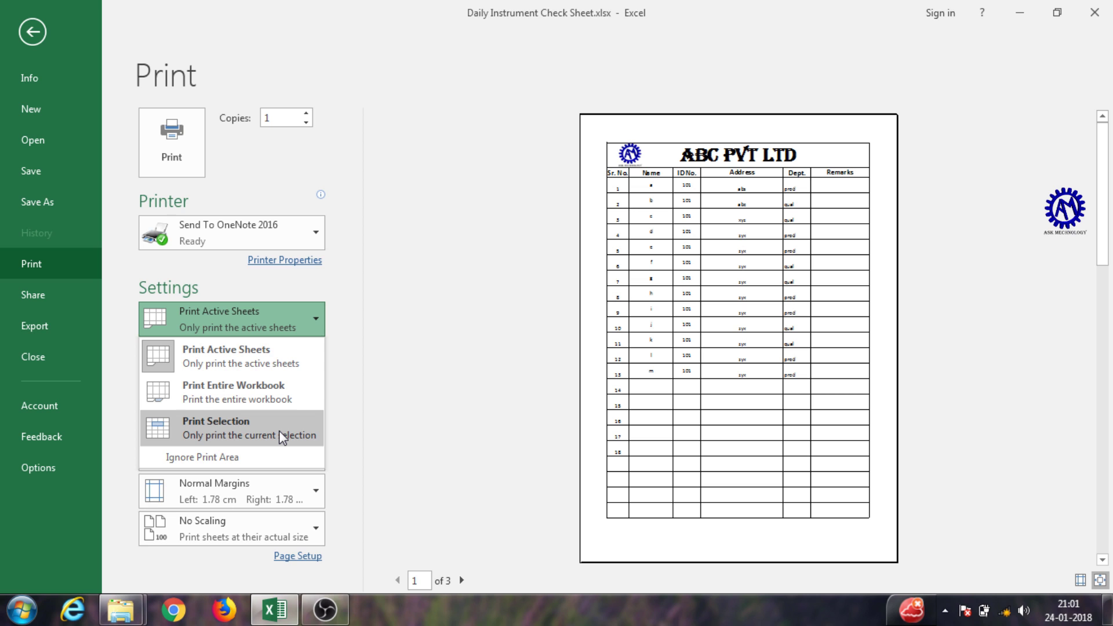
left_click(282, 436)
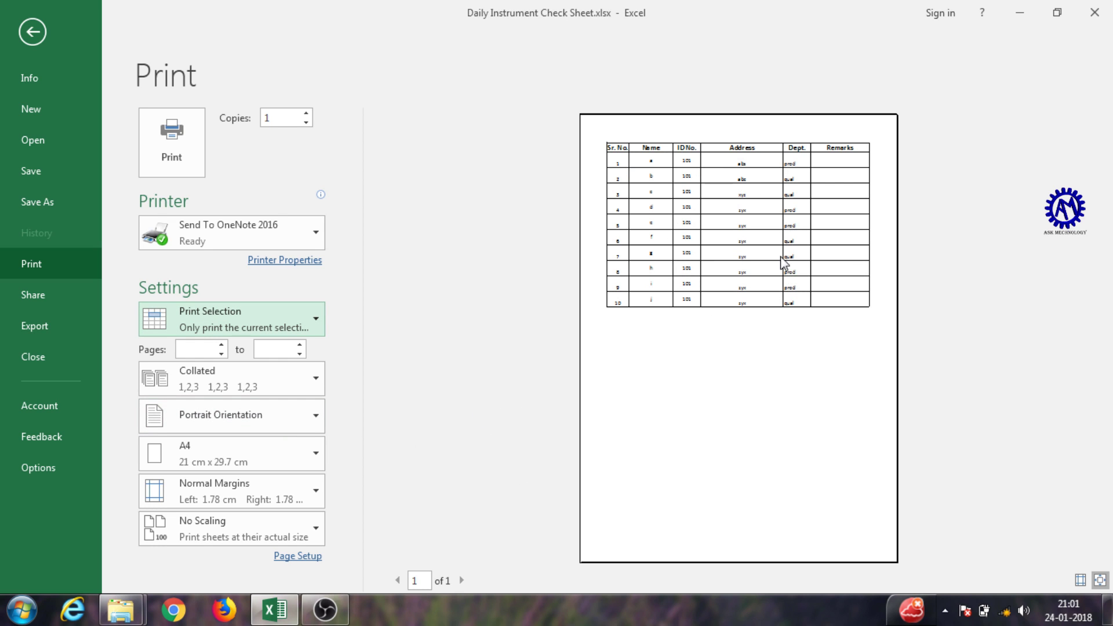
left_click(737, 239)
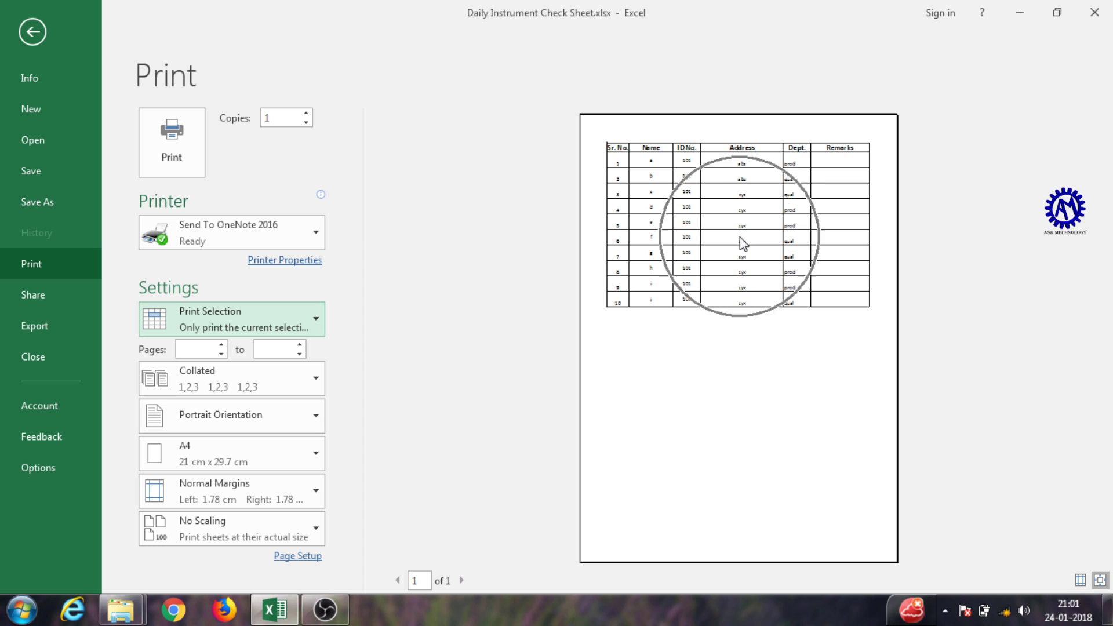
left_click(685, 308)
left_click(763, 303)
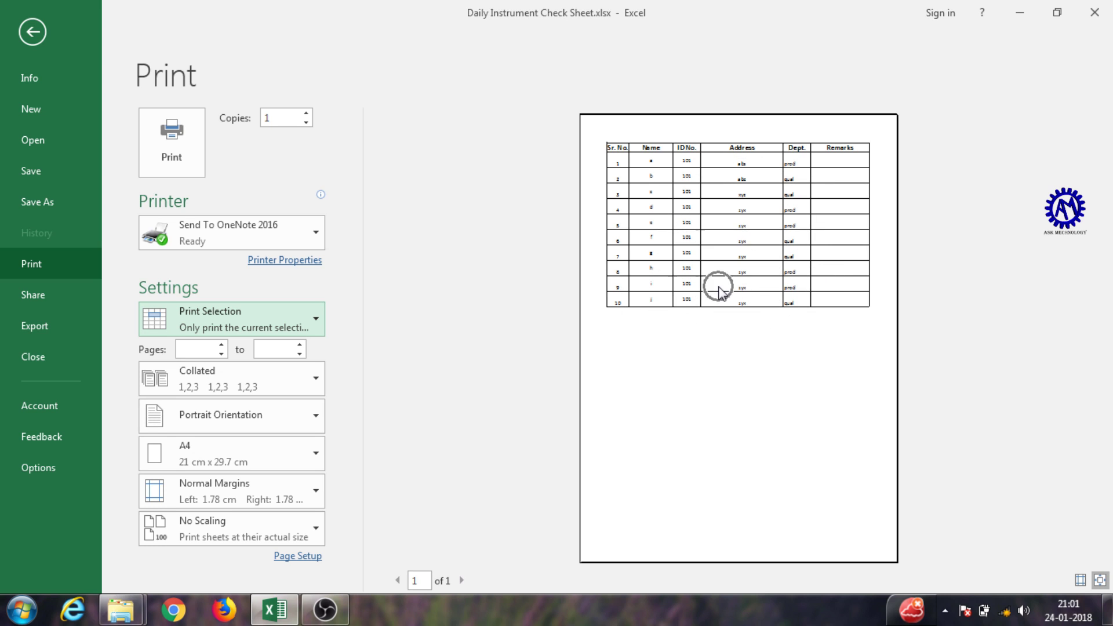
Leave print preview and return to the worksheet, selecting empty cell K6
left_click(302, 317)
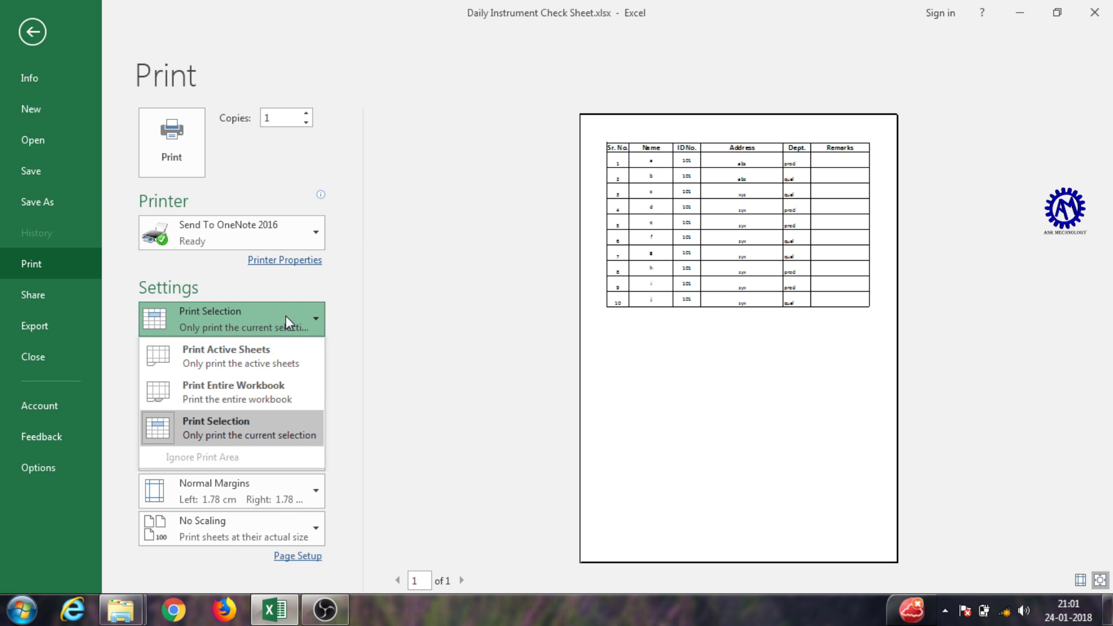
key("Escape")
key("Escape")
left_click(598, 339)
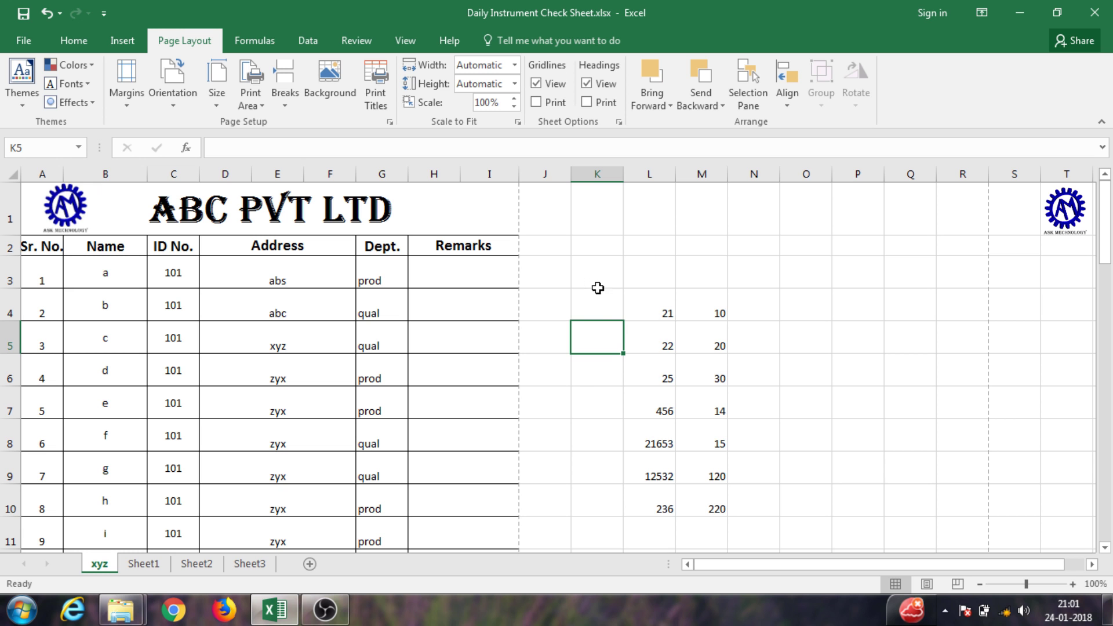
left_click(597, 382)
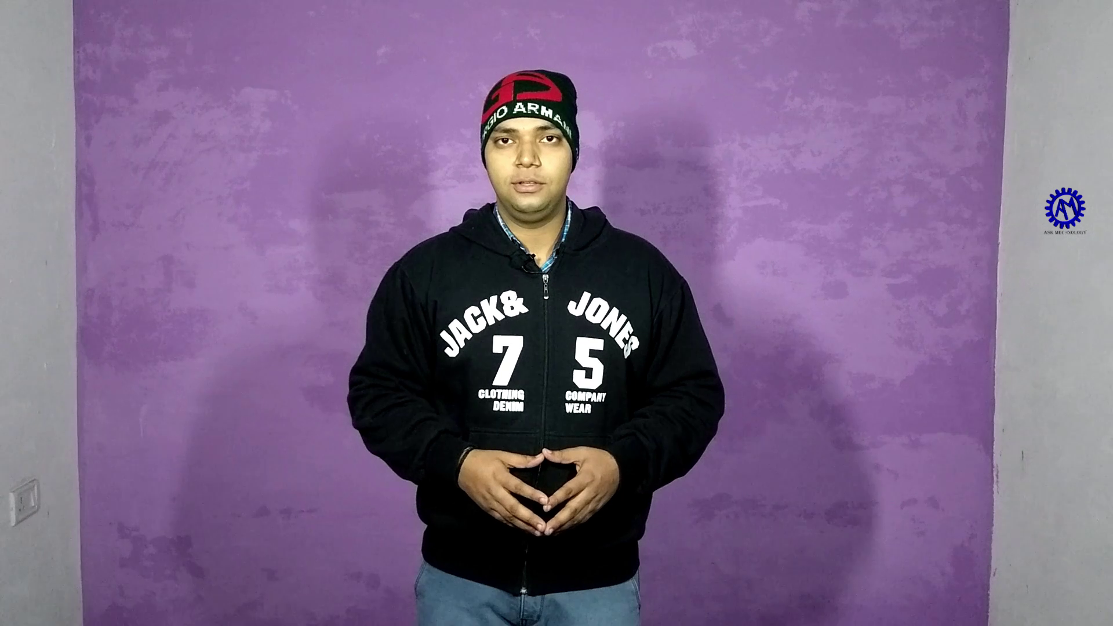